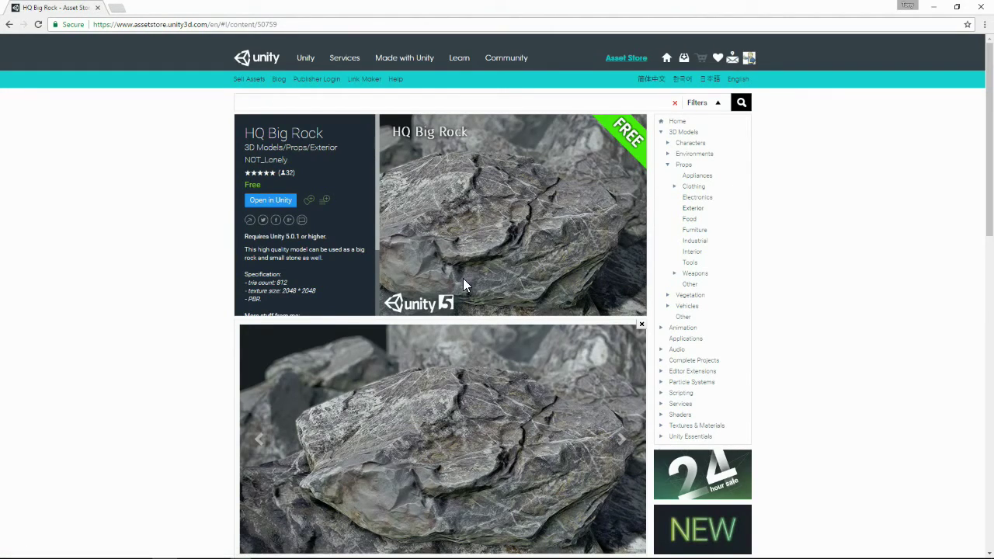
Step: Flip through the HQ Big Rock preview images, finishing on the second, top-view shot
{"action": "scroll", "coordinate": [464, 279], "scroll_direction": "down", "scroll_amount": 2}
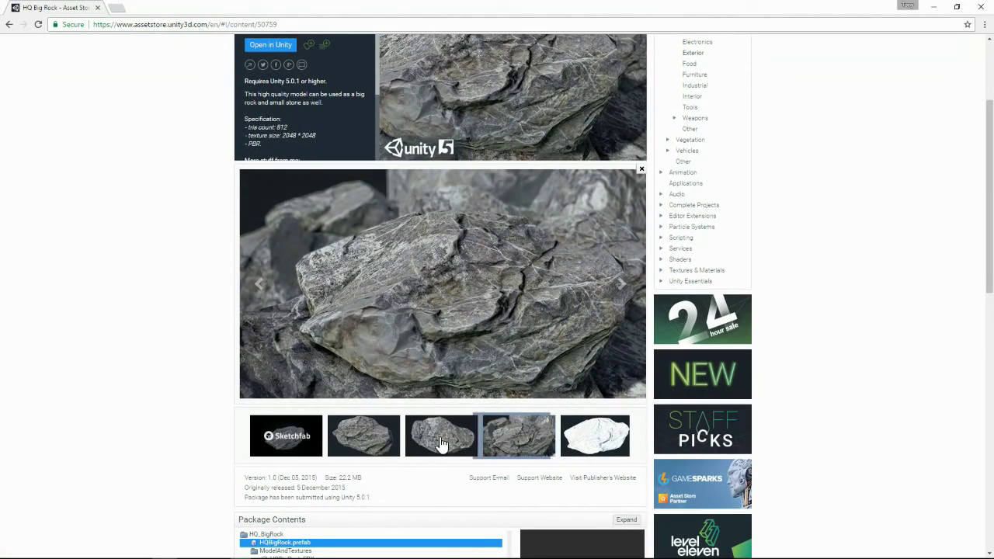
{"action": "left_click", "coordinate": [440, 443]}
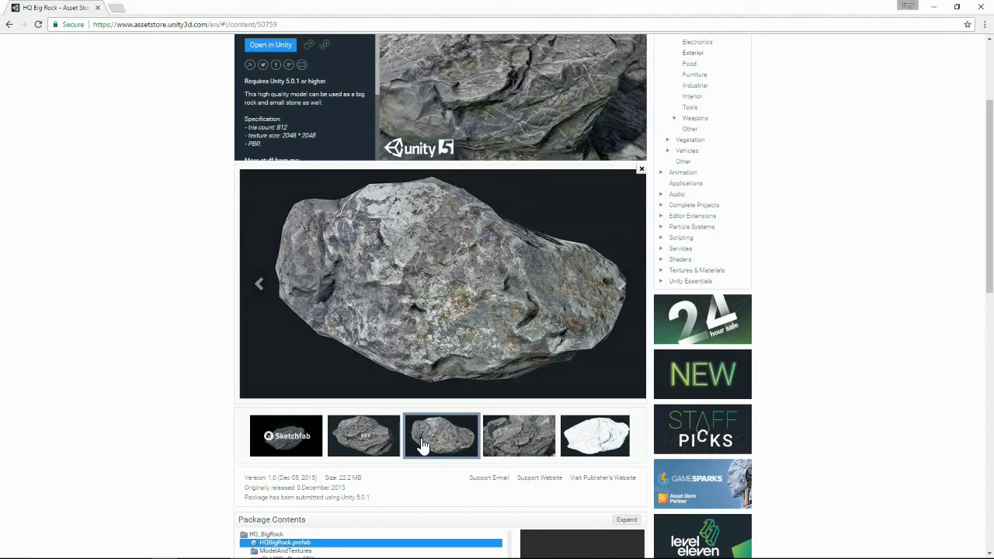
{"action": "left_click", "coordinate": [516, 442]}
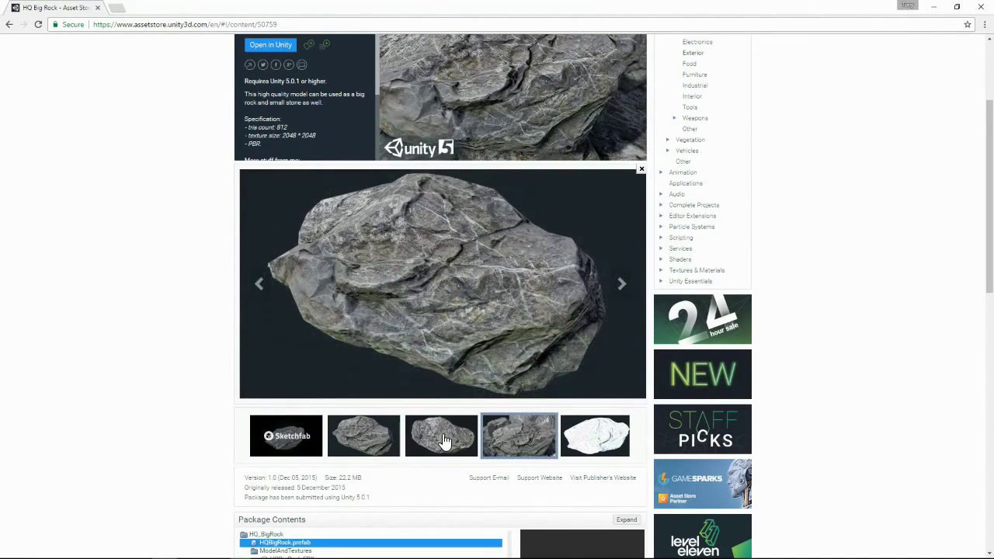
{"action": "left_click", "coordinate": [445, 441]}
{"action": "left_click", "coordinate": [385, 437]}
{"action": "scroll", "coordinate": [419, 350], "scroll_direction": "up", "scroll_amount": 1}
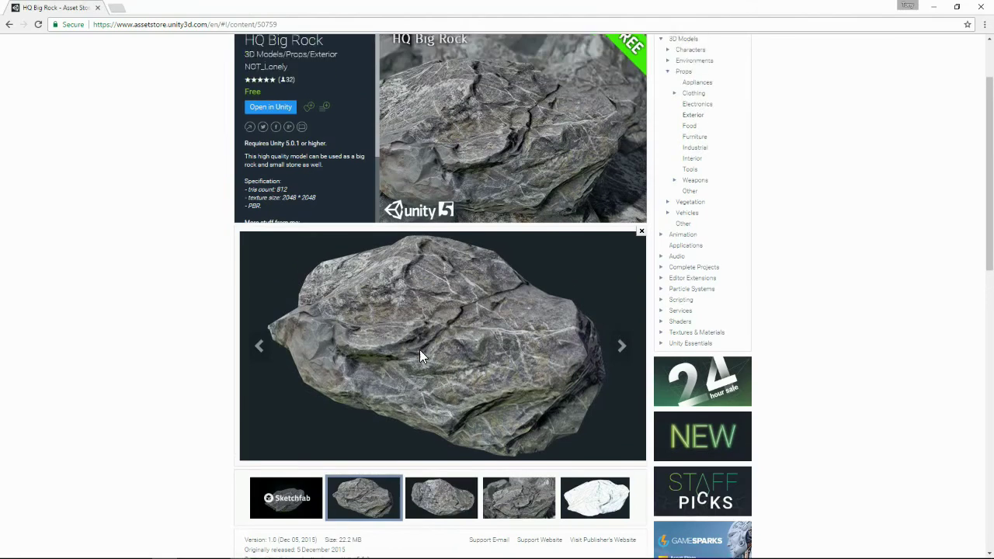
{"action": "scroll", "coordinate": [419, 357], "scroll_direction": "up", "scroll_amount": 1}
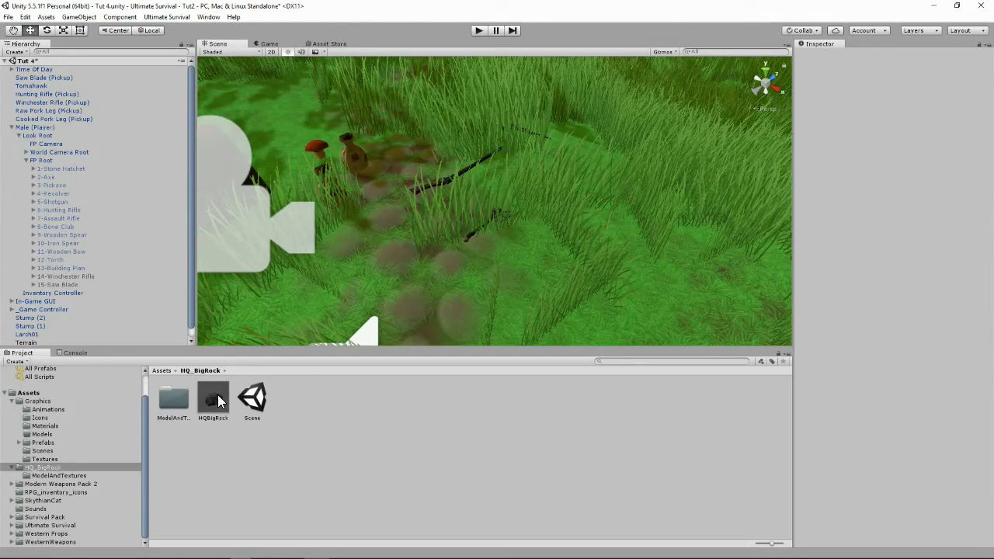
Step: Drag the HQBigRock prefab into the scene and view it from above
{"action": "left_click_drag", "start_coordinate": [219, 397], "coordinate": [554, 264]}
{"action": "left_click", "coordinate": [450, 276]}
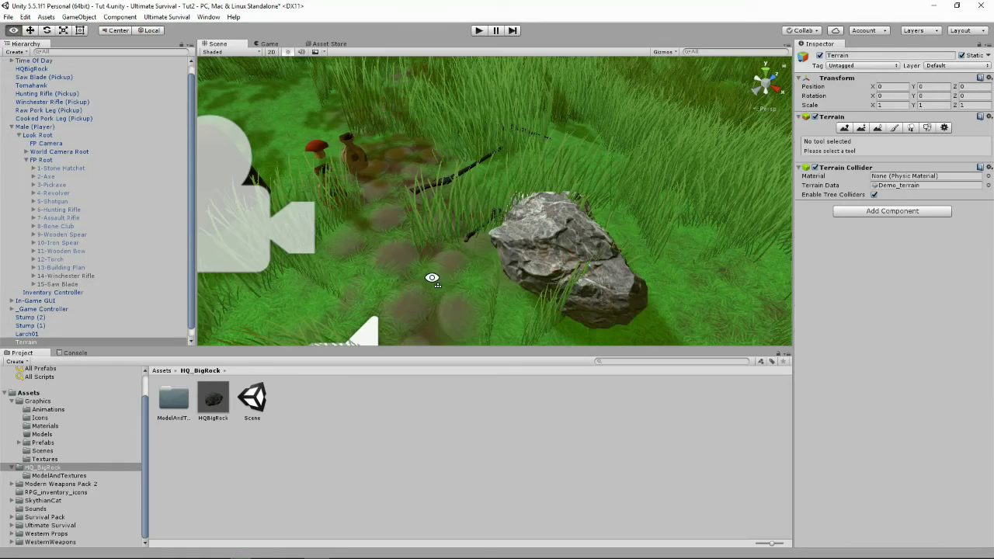
{"action": "scroll", "coordinate": [435, 277], "scroll_direction": "up", "scroll_amount": 5}
{"action": "middle_click_drag", "start_coordinate": [424, 270], "coordinate": [357, 262]}
{"action": "left_click_drag", "start_coordinate": [356, 262], "coordinate": [685, 221], "text": "alt"}
{"action": "left_click", "coordinate": [685, 221]}
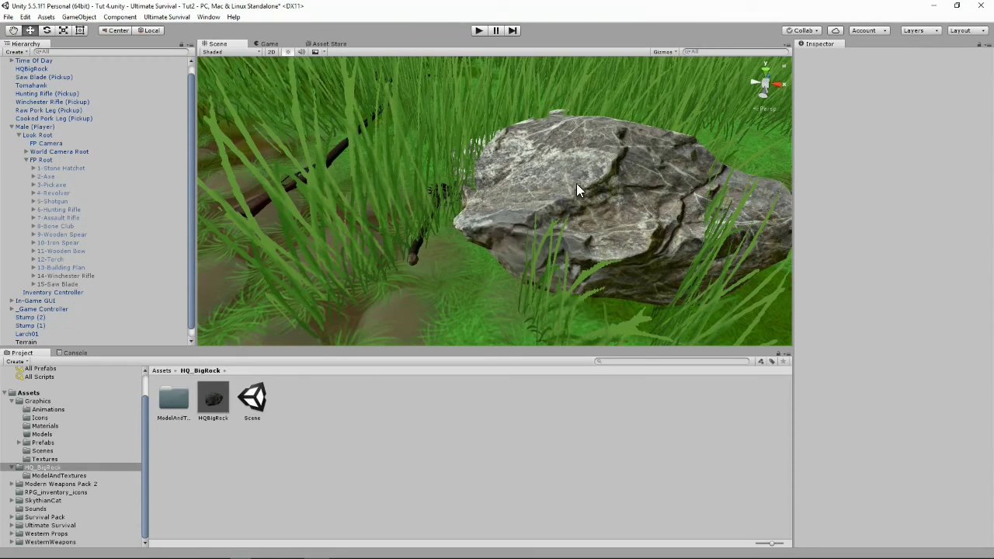
{"action": "mouse_move", "coordinate": [576, 184]}
{"action": "left_mouse_down", "text": "alt"}
{"action": "mouse_move", "coordinate": [550, 140]}
{"action": "mouse_move", "coordinate": [578, 199]}
{"action": "left_mouse_up", "text": "alt"}
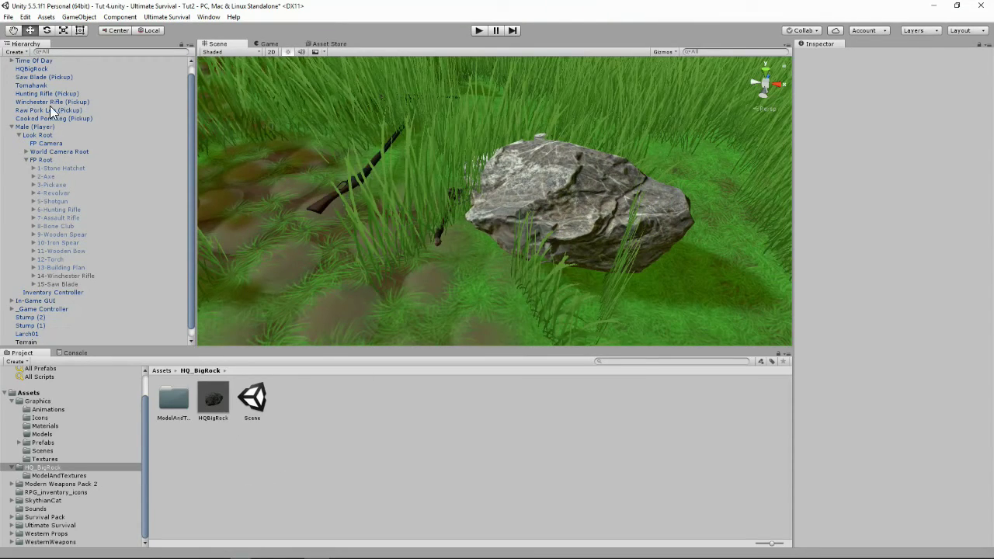
Step: Lower the rock into the grass and shift it right and down near the path
{"action": "left_click", "coordinate": [33, 69]}
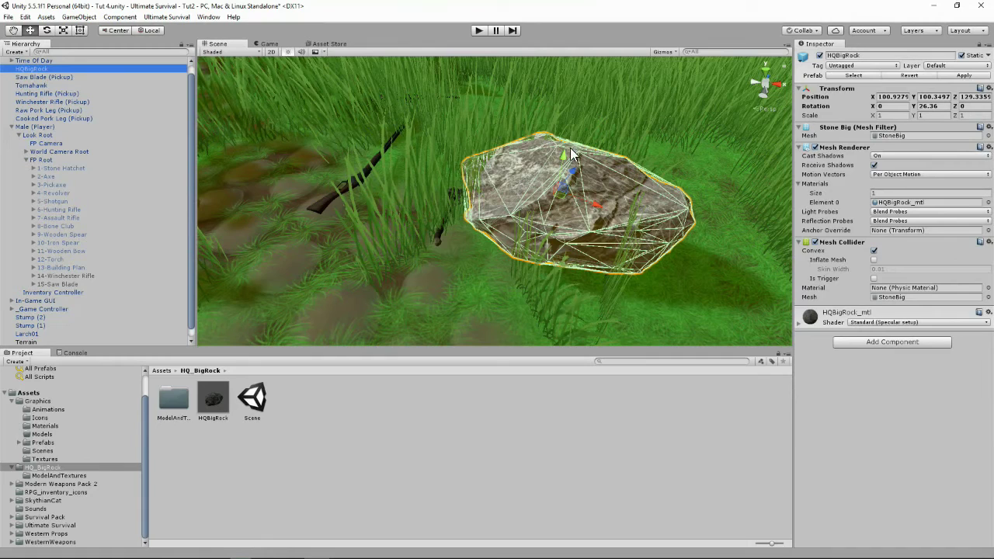
{"action": "left_click_drag", "start_coordinate": [564, 154], "coordinate": [559, 177]}
{"action": "left_click_drag", "start_coordinate": [586, 207], "coordinate": [738, 281]}
{"action": "right_click_drag", "start_coordinate": [737, 281], "coordinate": [716, 273]}
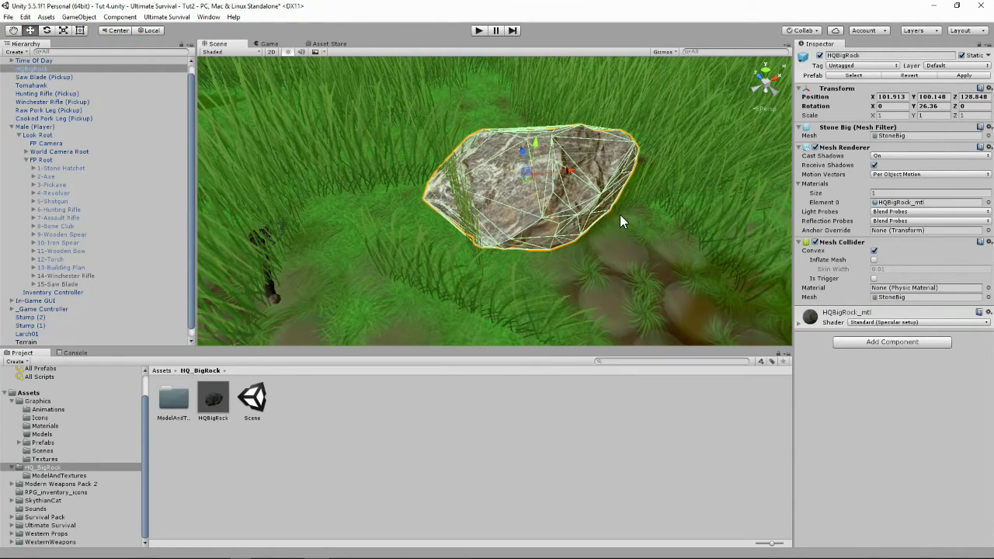
{"action": "left_click", "coordinate": [624, 263]}
{"action": "right_click_drag", "start_coordinate": [624, 263], "coordinate": [517, 199]}
{"action": "scroll", "coordinate": [517, 199], "scroll_direction": "up", "scroll_amount": 3}
{"action": "middle_click_drag", "start_coordinate": [517, 199], "coordinate": [456, 182]}
{"action": "scroll", "coordinate": [480, 186], "scroll_direction": "down", "scroll_amount": 2}
{"action": "scroll", "coordinate": [484, 169], "scroll_direction": "up", "scroll_amount": 1}
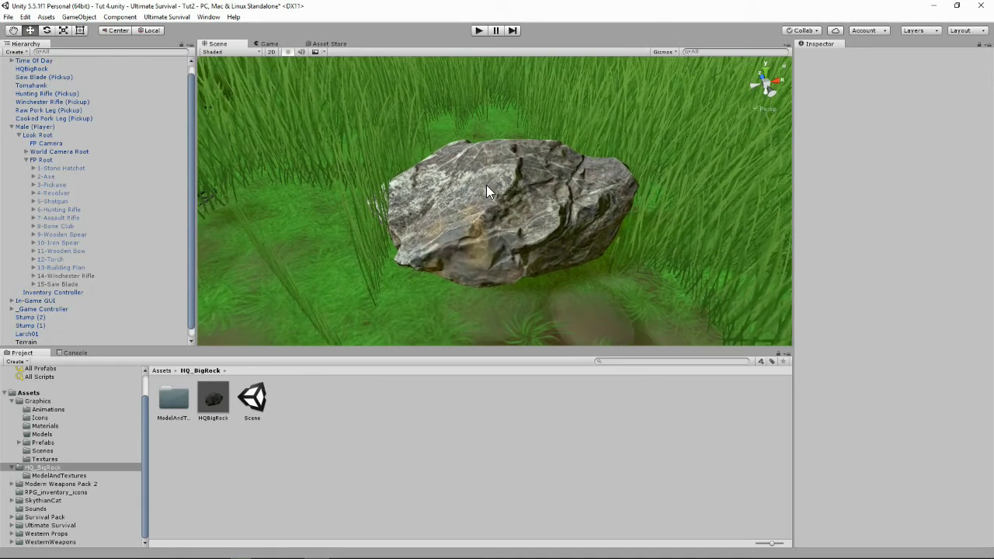
Step: Select the placed HQBigRock, then navigate the Project tree to Ultimate Survival > Prefabs > Objects
{"action": "left_click", "coordinate": [500, 236]}
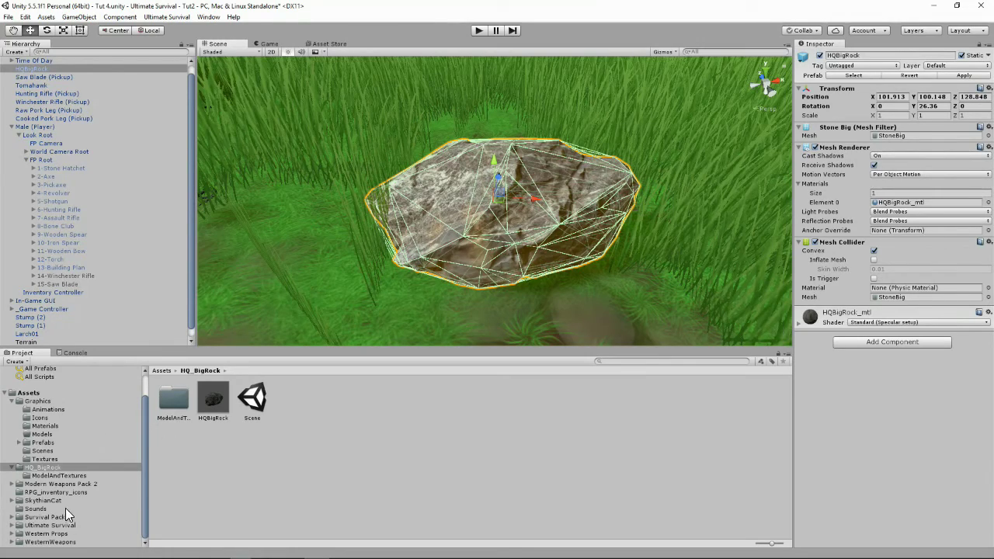
{"action": "left_click", "coordinate": [12, 517]}
{"action": "scroll", "coordinate": [29, 509], "scroll_direction": "down", "scroll_amount": 3}
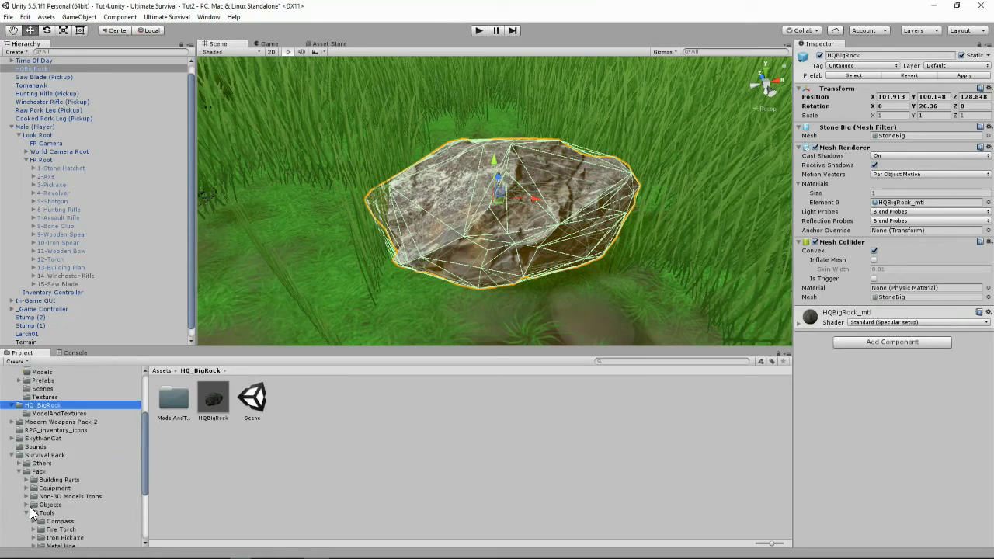
{"action": "scroll", "coordinate": [29, 506], "scroll_direction": "down", "scroll_amount": 1}
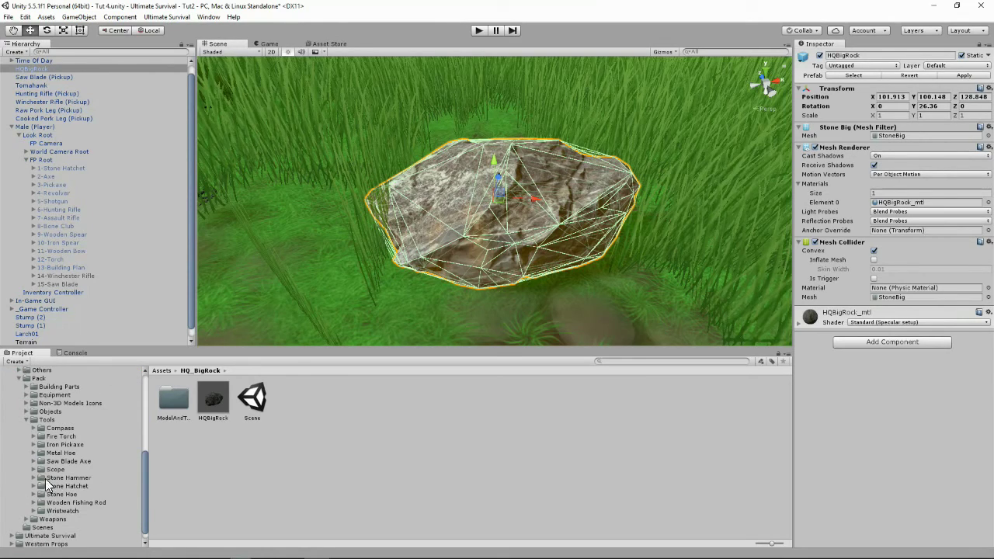
{"action": "scroll", "coordinate": [34, 416], "scroll_direction": "up", "scroll_amount": 2}
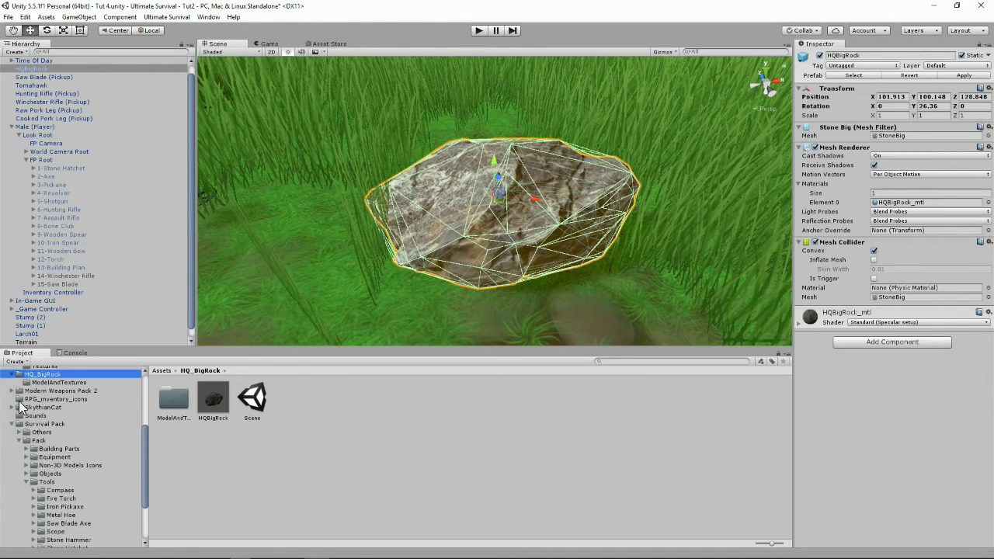
{"action": "left_click", "coordinate": [17, 424]}
{"action": "left_click", "coordinate": [11, 425]}
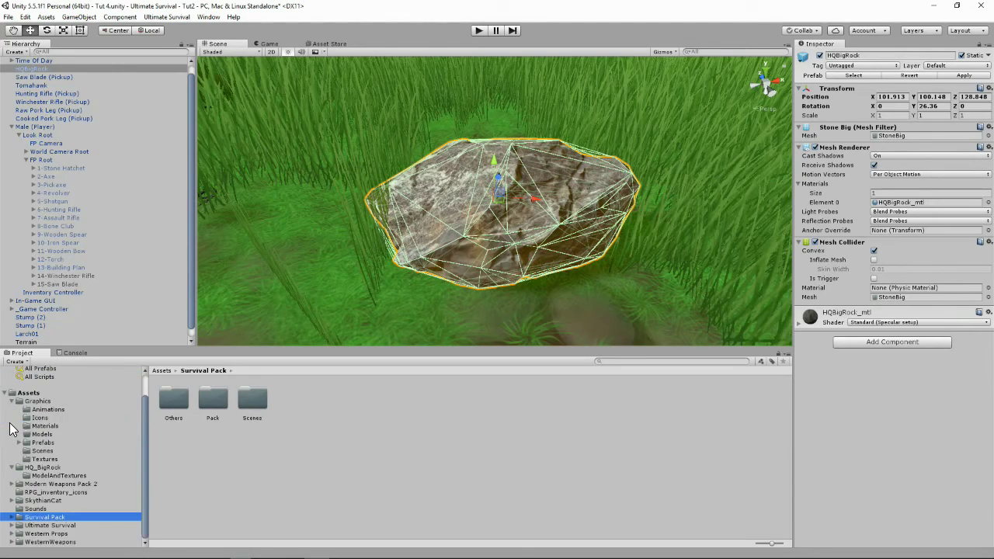
{"action": "left_click", "coordinate": [31, 525]}
{"action": "left_click", "coordinate": [12, 525]}
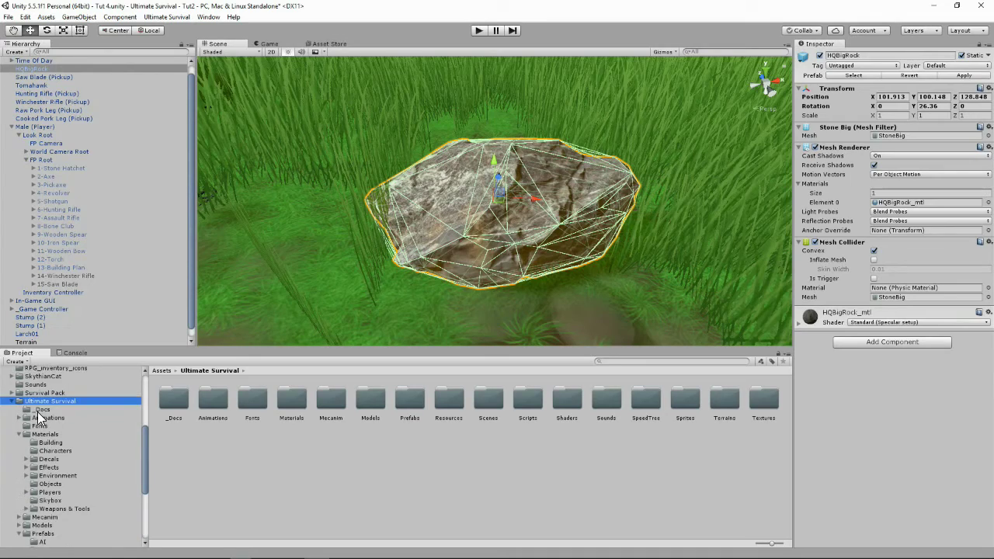
{"action": "left_click", "coordinate": [19, 435]}
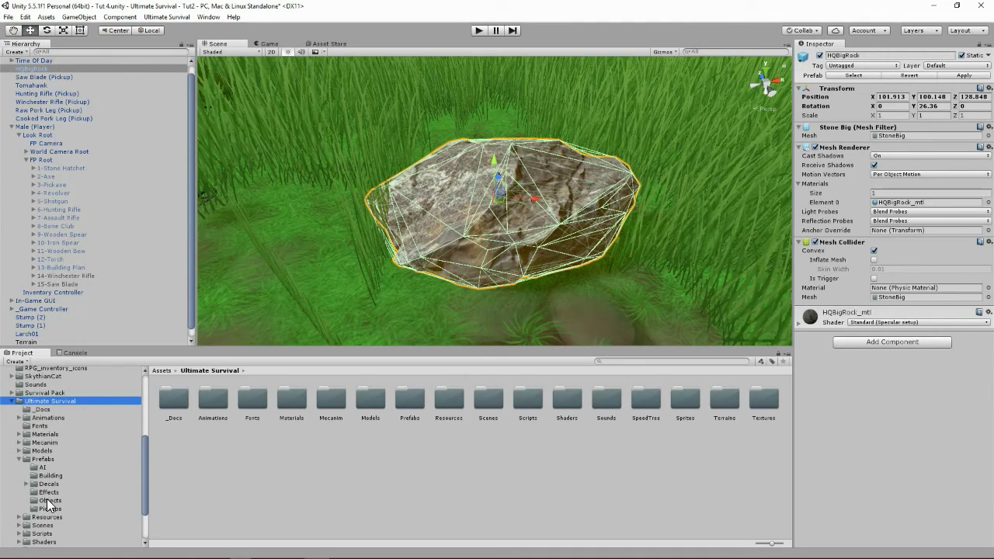
{"action": "left_click", "coordinate": [49, 501]}
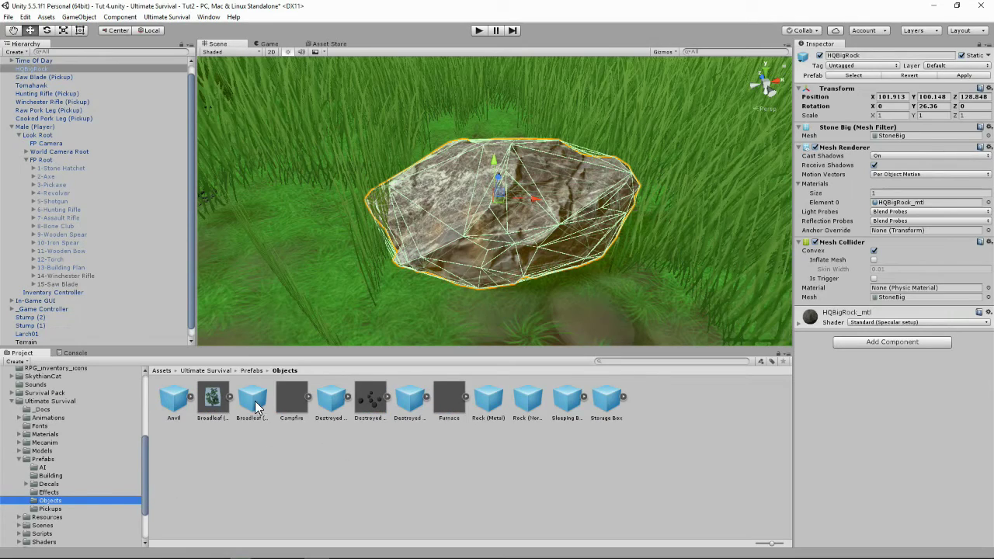
Step: Select Rock (Metal) and review its Mineable Object script with Break Rocks and Stone/Metal Ore loot
{"action": "left_click", "coordinate": [492, 403]}
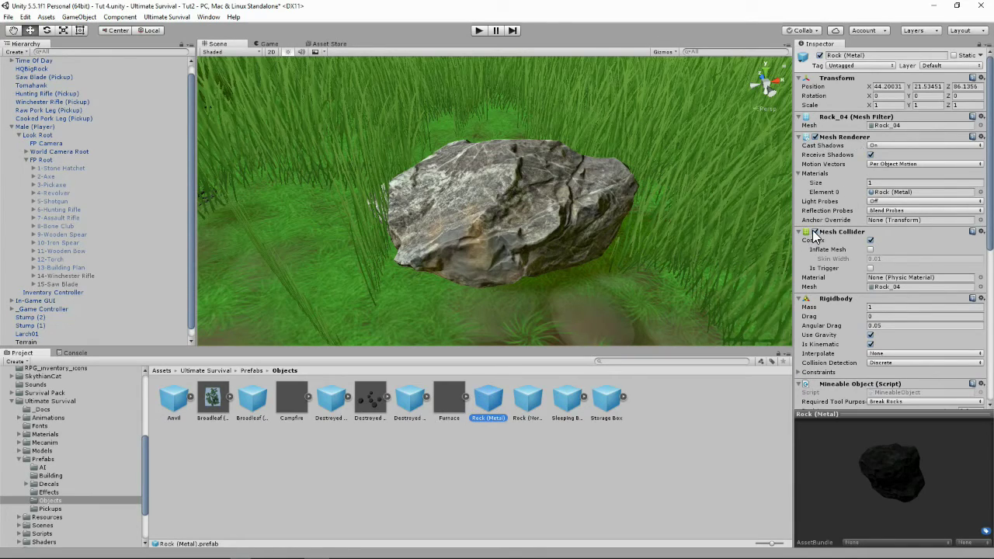
{"action": "scroll", "coordinate": [816, 234], "scroll_direction": "down", "scroll_amount": 3}
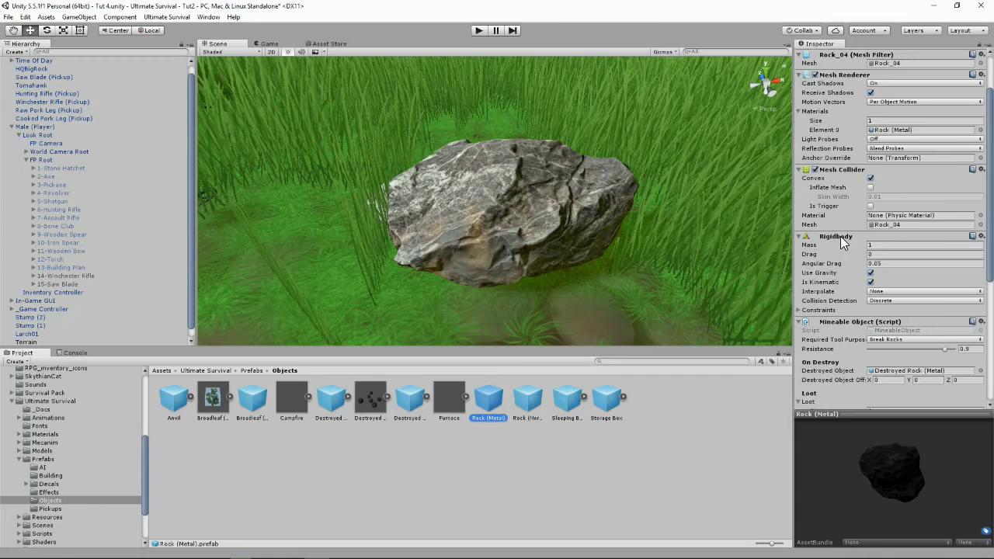
{"action": "scroll", "coordinate": [840, 256], "scroll_direction": "down", "scroll_amount": 4}
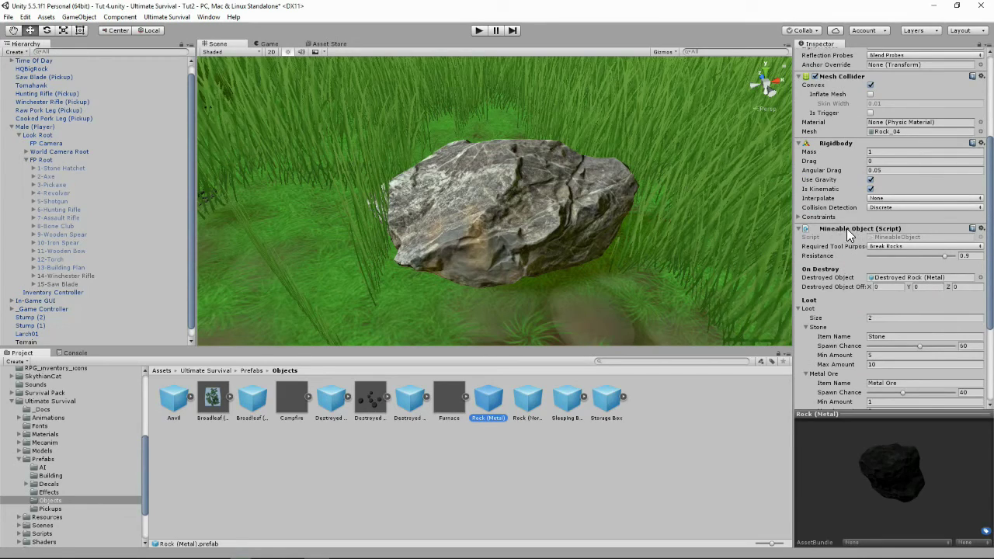
{"action": "scroll", "coordinate": [881, 228], "scroll_direction": "down", "scroll_amount": 5}
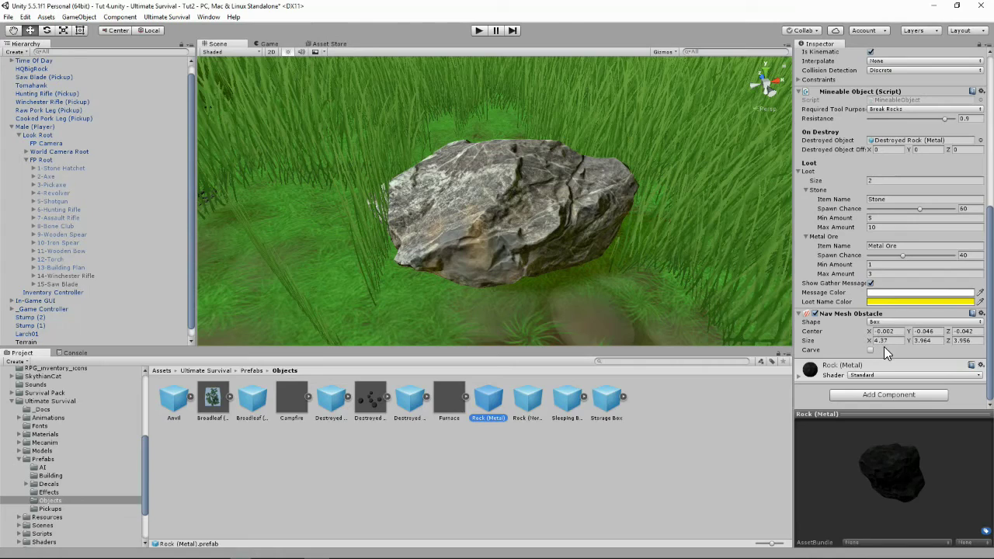
{"action": "scroll", "coordinate": [872, 335], "scroll_direction": "up", "scroll_amount": 3}
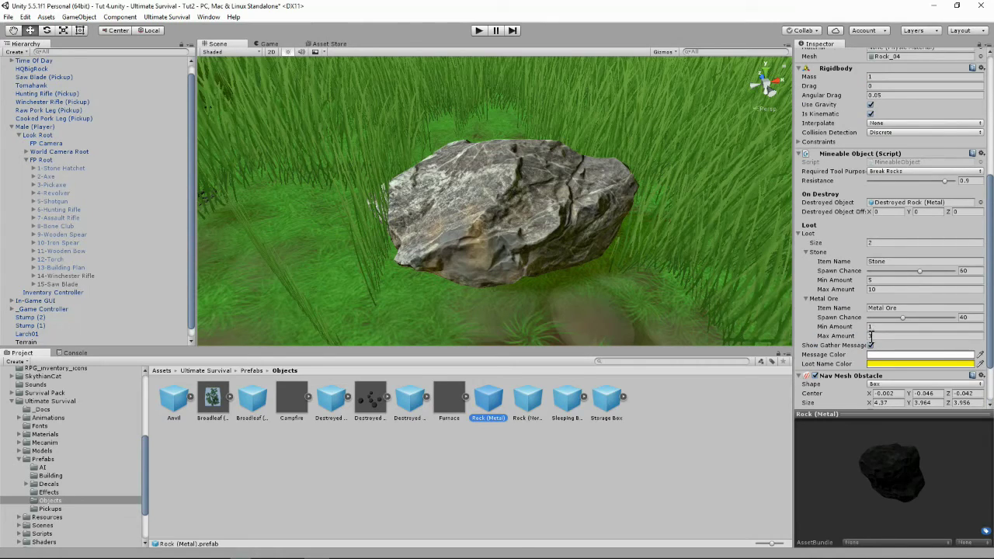
{"action": "scroll", "coordinate": [868, 335], "scroll_direction": "down", "scroll_amount": 2}
{"action": "scroll", "coordinate": [839, 326], "scroll_direction": "up", "scroll_amount": 2}
{"action": "scroll", "coordinate": [839, 277], "scroll_direction": "up", "scroll_amount": 1}
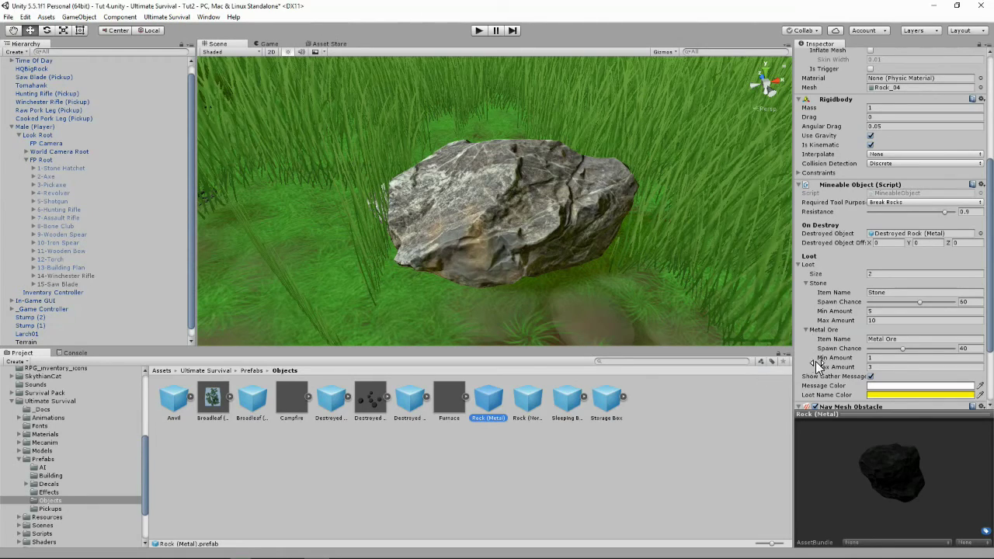
Step: Copy the Rock (Metal) Mineable Object component with its Stone 5–10 and Metal Ore 1–3 loot
{"action": "left_click", "coordinate": [981, 188]}
{"action": "left_click", "coordinate": [895, 249]}
{"action": "scroll", "coordinate": [862, 247], "scroll_direction": "down", "scroll_amount": 2}
{"action": "scroll", "coordinate": [862, 186], "scroll_direction": "down", "scroll_amount": 2}
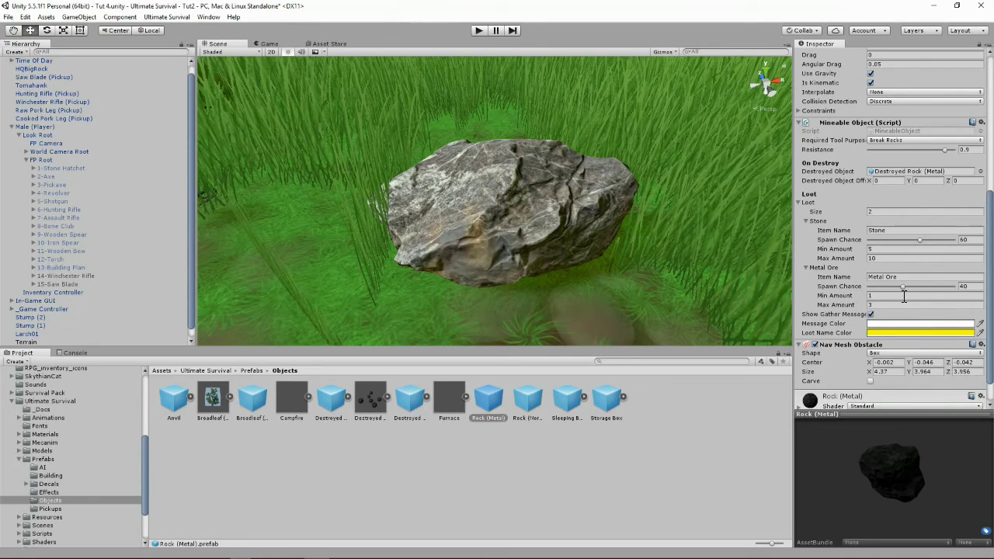
{"action": "scroll", "coordinate": [907, 316], "scroll_direction": "down", "scroll_amount": 2}
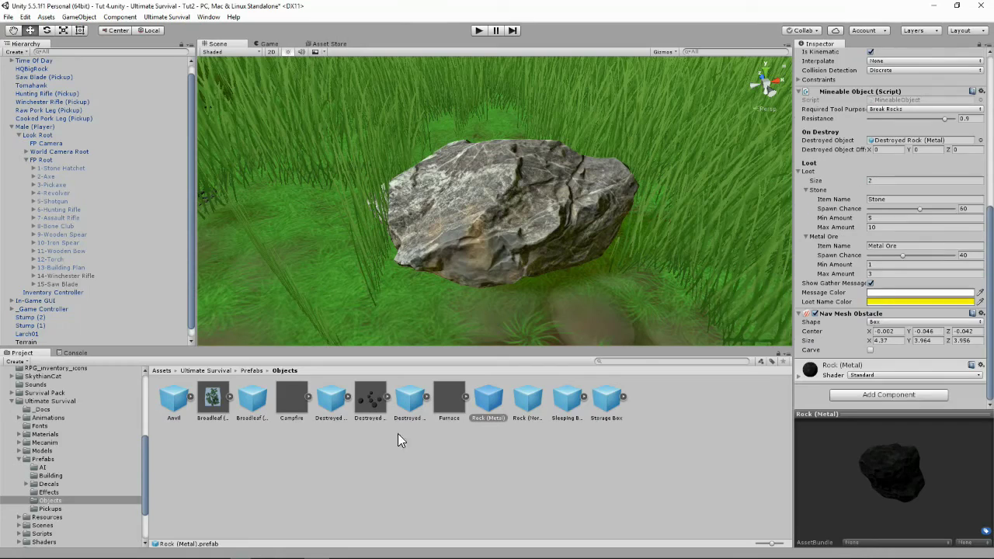
{"action": "left_click", "coordinate": [981, 91]}
{"action": "left_click", "coordinate": [949, 152]}
Step: Paste the copied Mineable Object as a new component onto the HQBigRock prefab
{"action": "scroll", "coordinate": [35, 407], "scroll_direction": "up", "scroll_amount": 3}
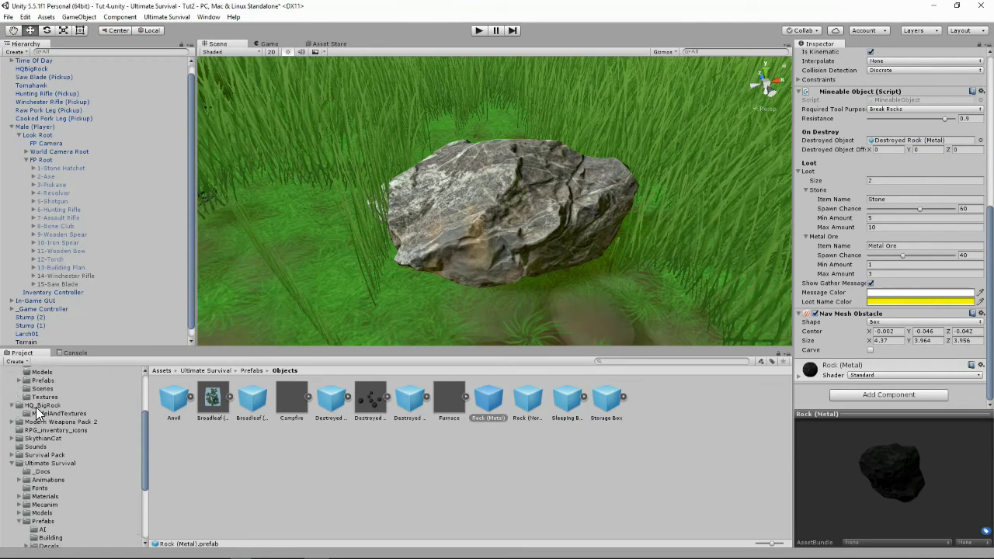
{"action": "left_click", "coordinate": [36, 405]}
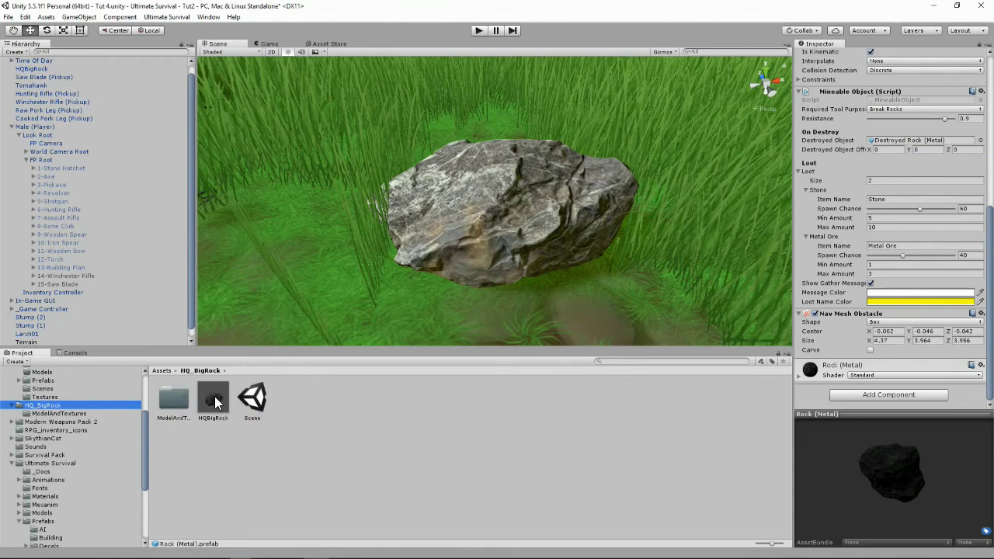
{"action": "left_click", "coordinate": [214, 398]}
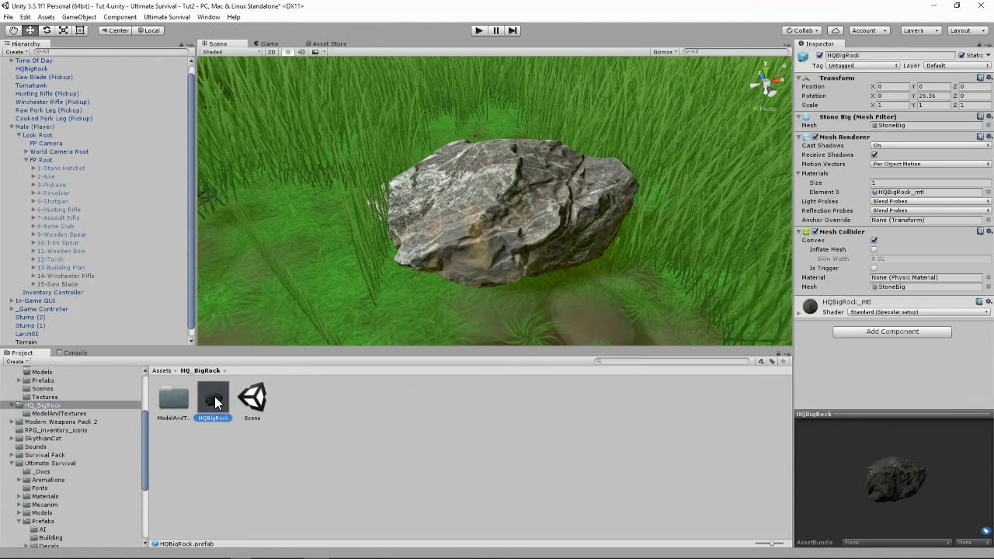
{"action": "left_click", "coordinate": [989, 232]}
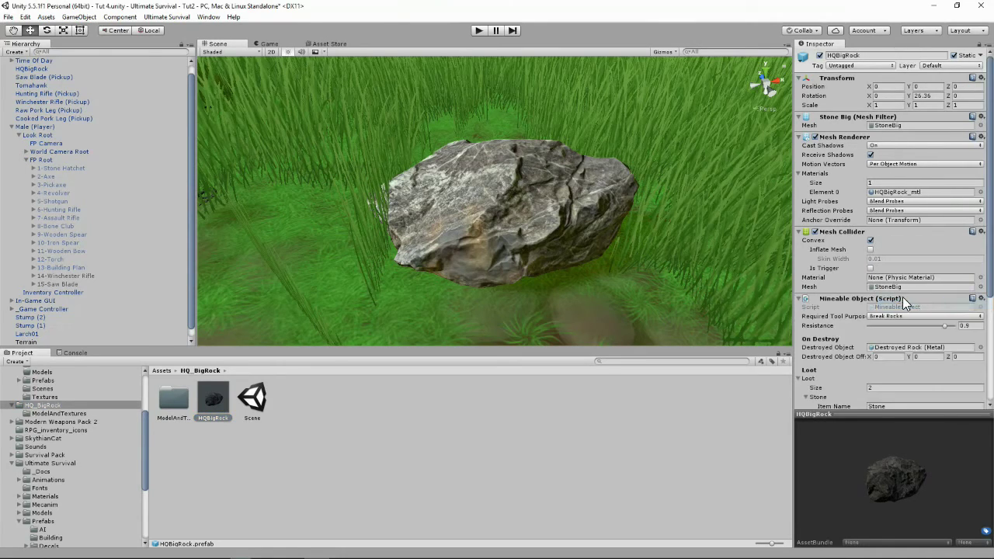
{"action": "scroll", "coordinate": [902, 297], "scroll_direction": "down", "scroll_amount": 3}
{"action": "scroll", "coordinate": [888, 250], "scroll_direction": "down", "scroll_amount": 3}
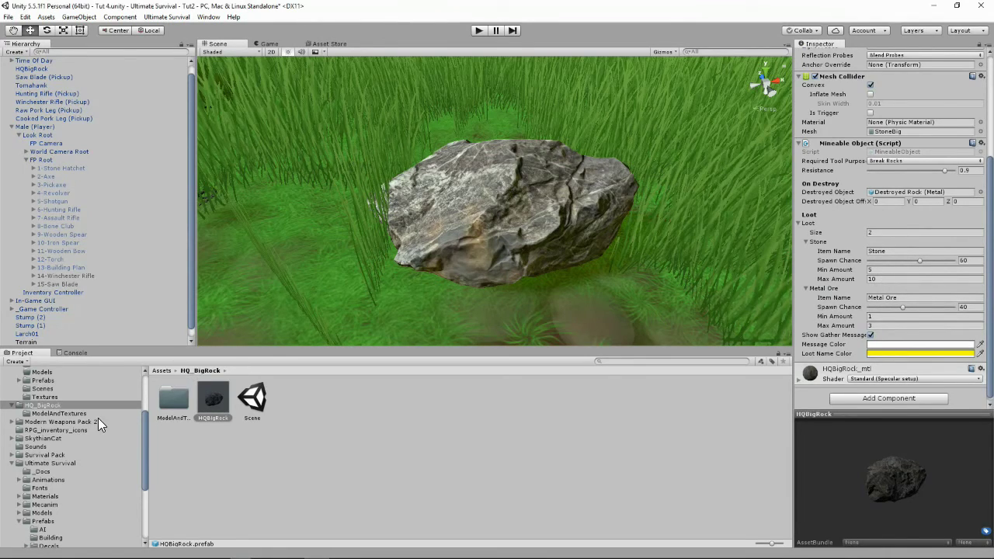
{"action": "scroll", "coordinate": [92, 418], "scroll_direction": "down", "scroll_amount": 3}
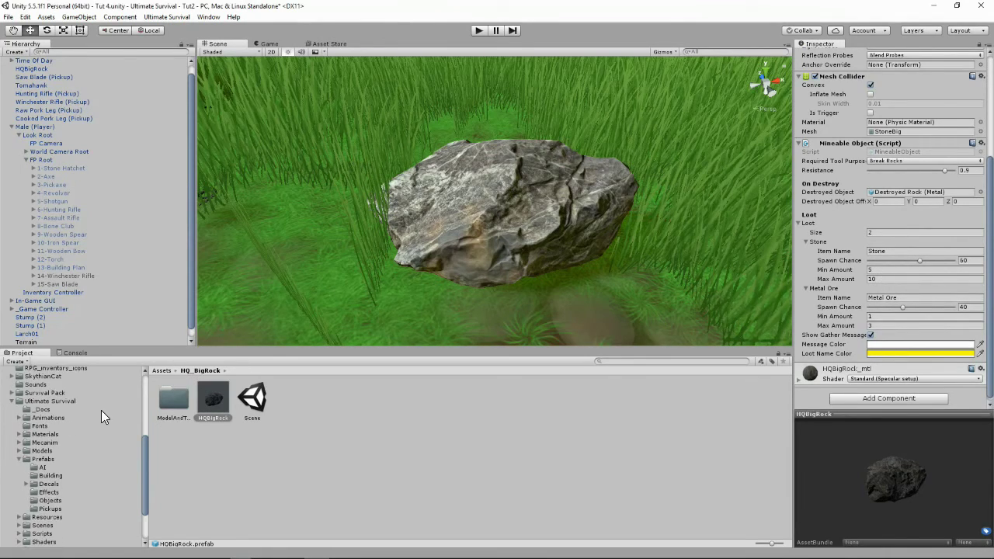
{"action": "left_click", "coordinate": [48, 501]}
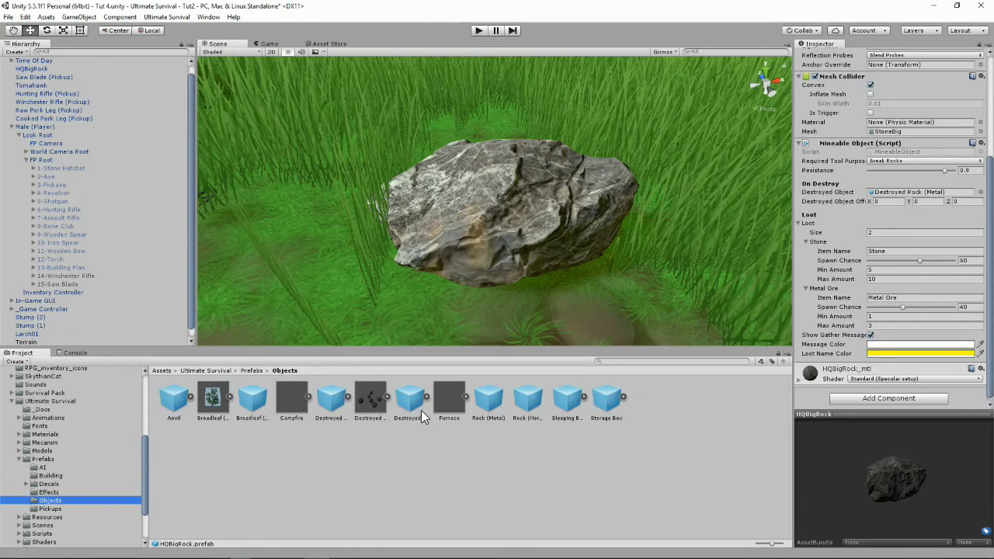
Step: Copy the Nav Mesh Obstacle component from the Rock (Metal) prefab
{"action": "left_click", "coordinate": [499, 404]}
{"action": "scroll", "coordinate": [906, 280], "scroll_direction": "down", "scroll_amount": 3}
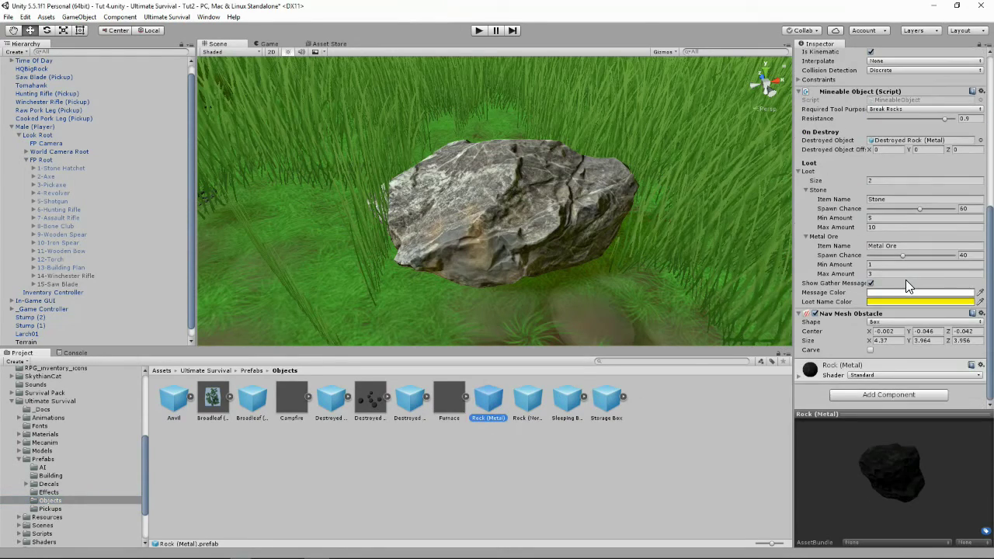
{"action": "left_click", "coordinate": [981, 313]}
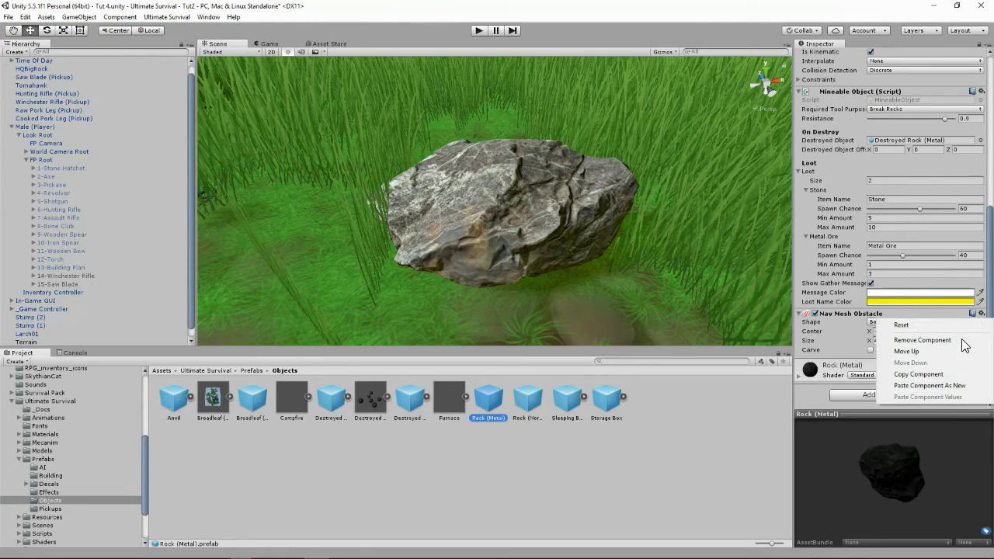
{"action": "left_click", "coordinate": [949, 374]}
{"action": "scroll", "coordinate": [872, 313], "scroll_direction": "up", "scroll_amount": 6}
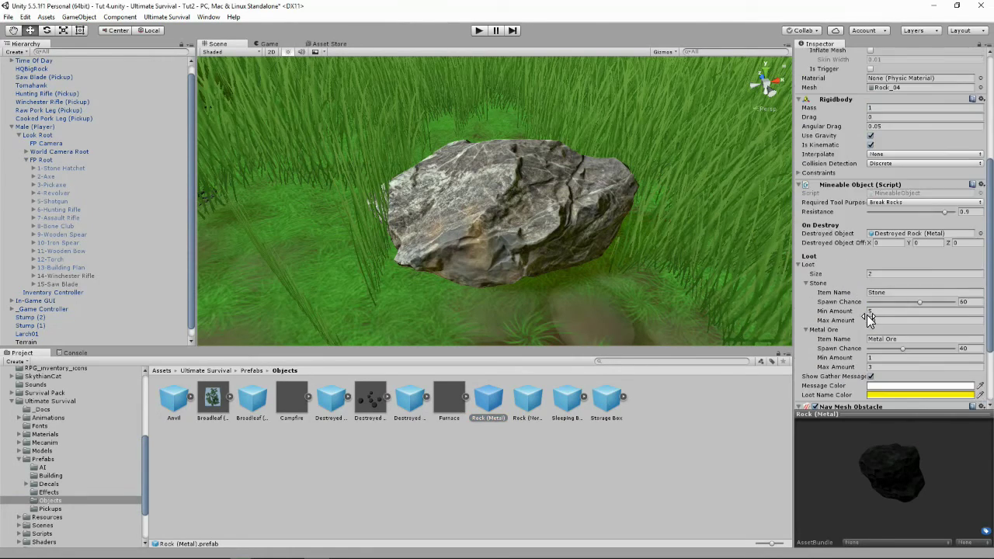
{"action": "scroll", "coordinate": [823, 219], "scroll_direction": "up", "scroll_amount": 3}
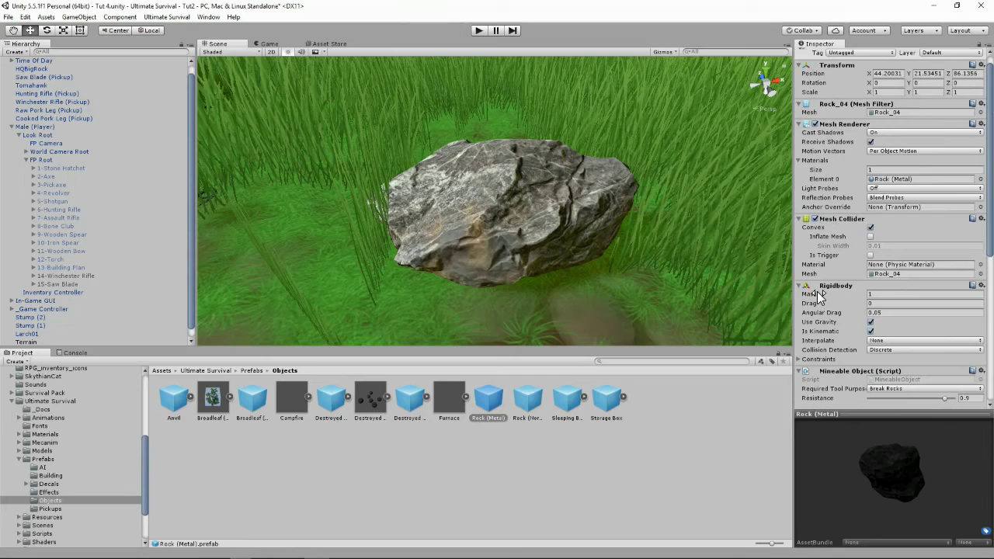
{"action": "scroll", "coordinate": [90, 441], "scroll_direction": "up", "scroll_amount": 5}
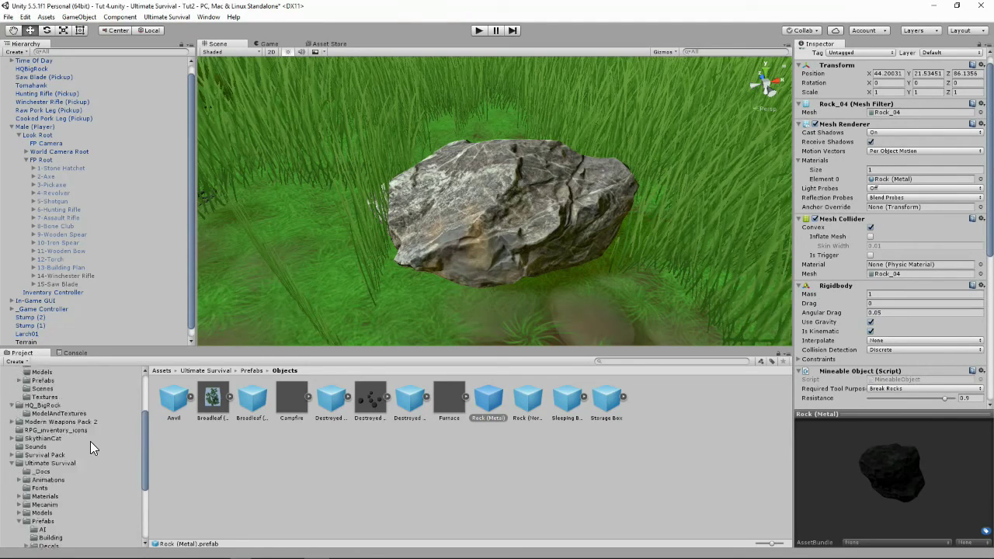
{"action": "left_click", "coordinate": [29, 468]}
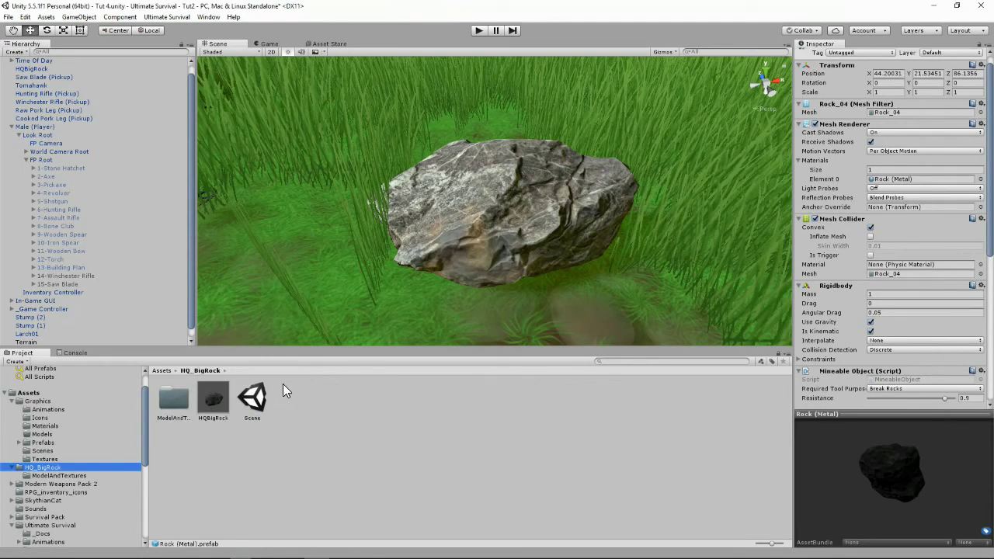
Step: Add a kinematic Rigidbody to HQBigRock and paste the Nav Mesh Obstacle as a new component
{"action": "left_click", "coordinate": [214, 402]}
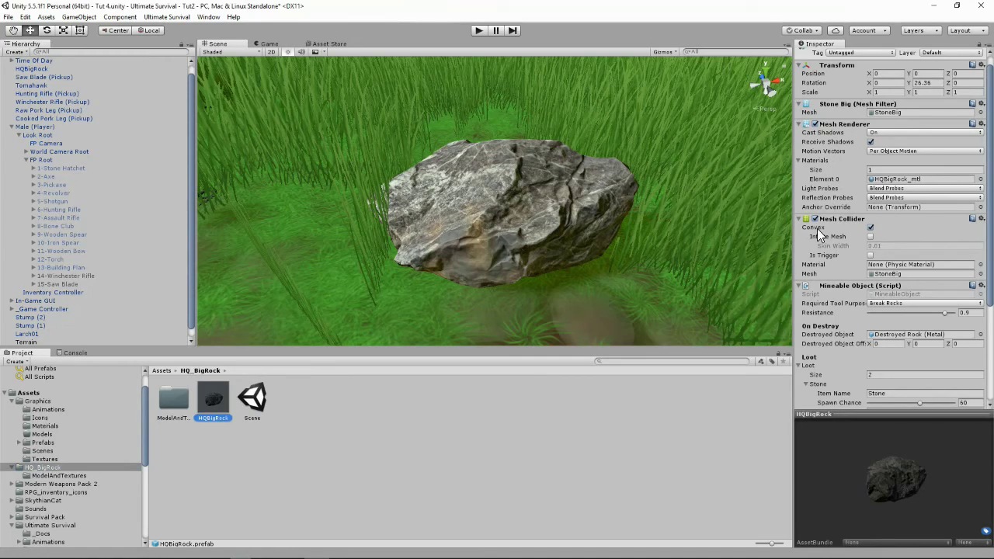
{"action": "scroll", "coordinate": [870, 246], "scroll_direction": "down", "scroll_amount": 3}
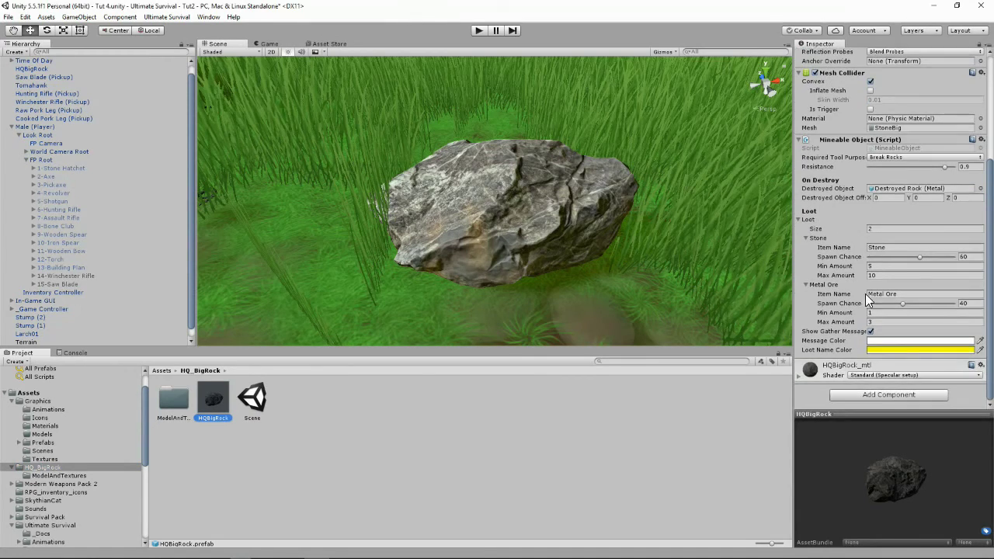
{"action": "left_click", "coordinate": [892, 396]}
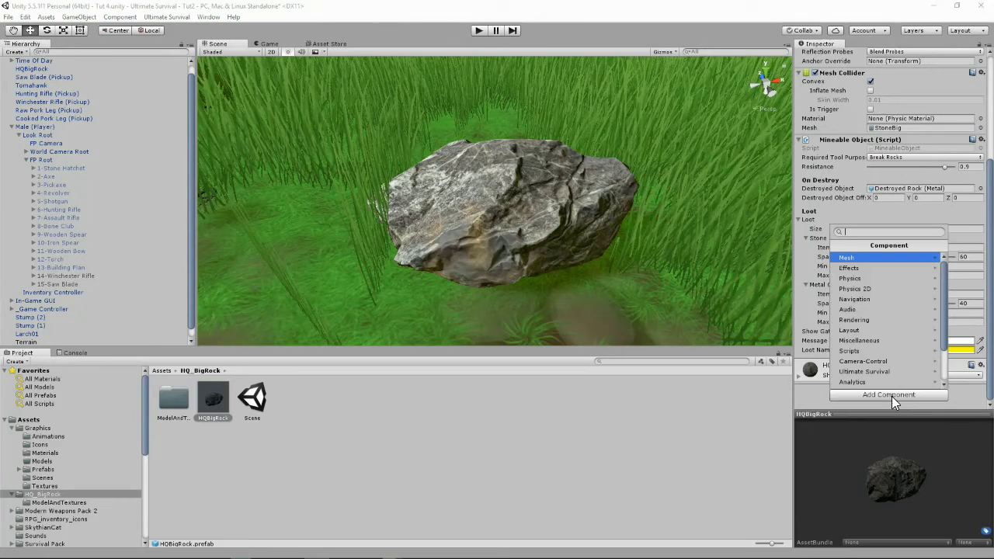
{"action": "type", "text": "rigid"}
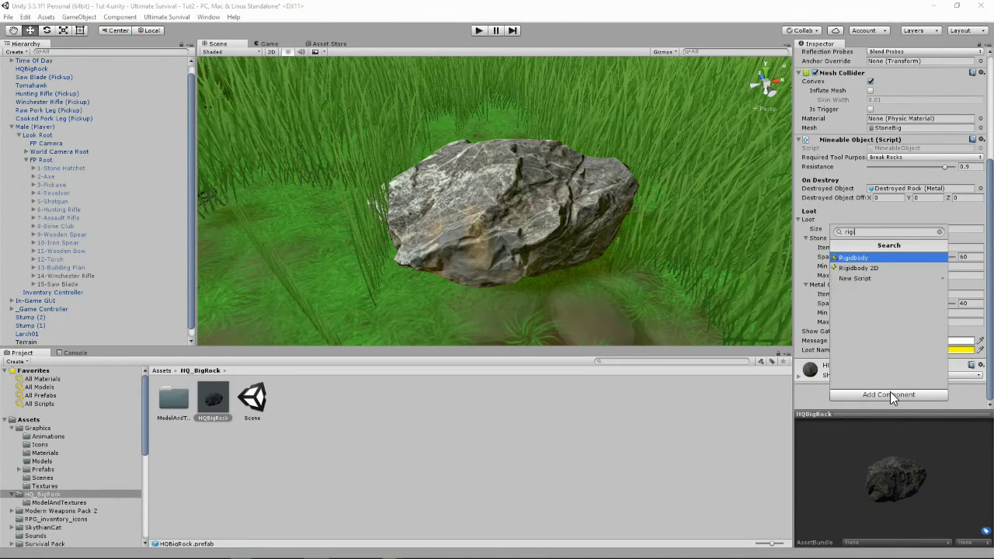
{"action": "left_click", "coordinate": [872, 258]}
{"action": "scroll", "coordinate": [868, 340], "scroll_direction": "down", "scroll_amount": 2}
{"action": "scroll", "coordinate": [868, 340], "scroll_direction": "down", "scroll_amount": 1}
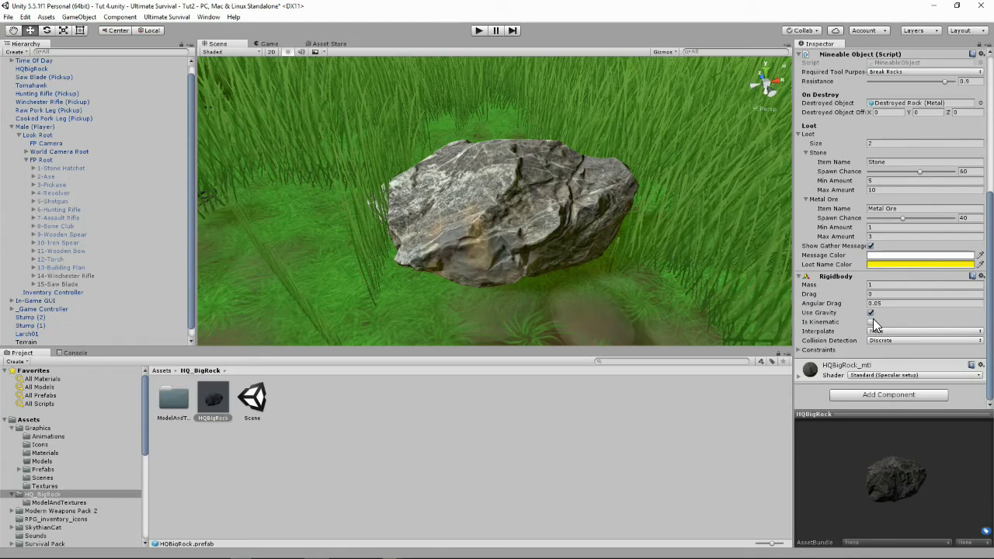
{"action": "left_click", "coordinate": [870, 323]}
{"action": "left_click", "coordinate": [982, 275]}
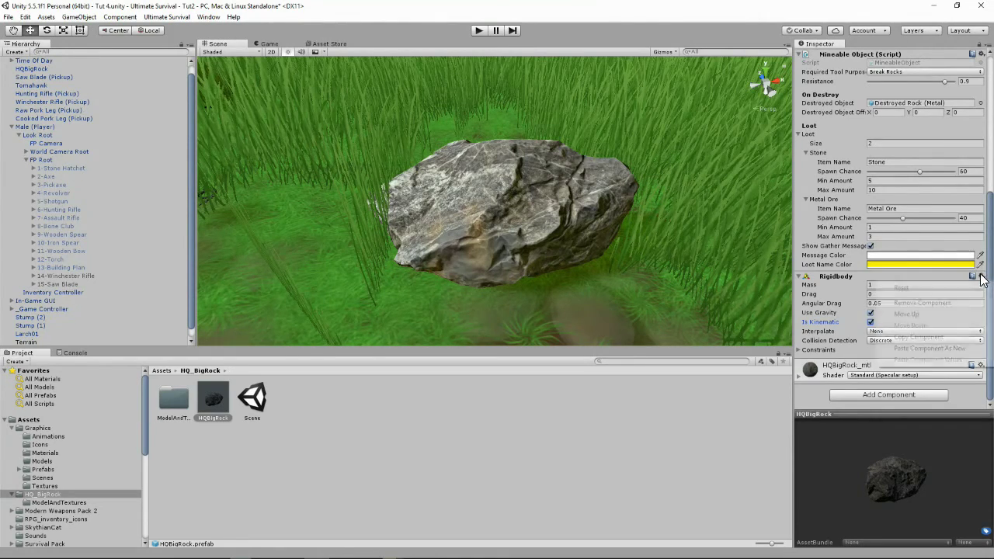
{"action": "left_click", "coordinate": [943, 348]}
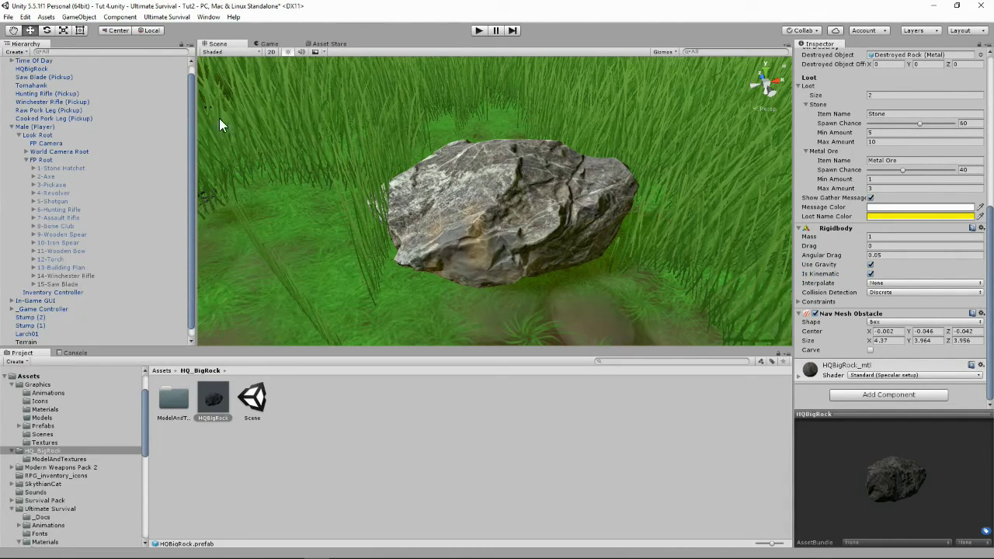
{"action": "left_click", "coordinate": [58, 284]}
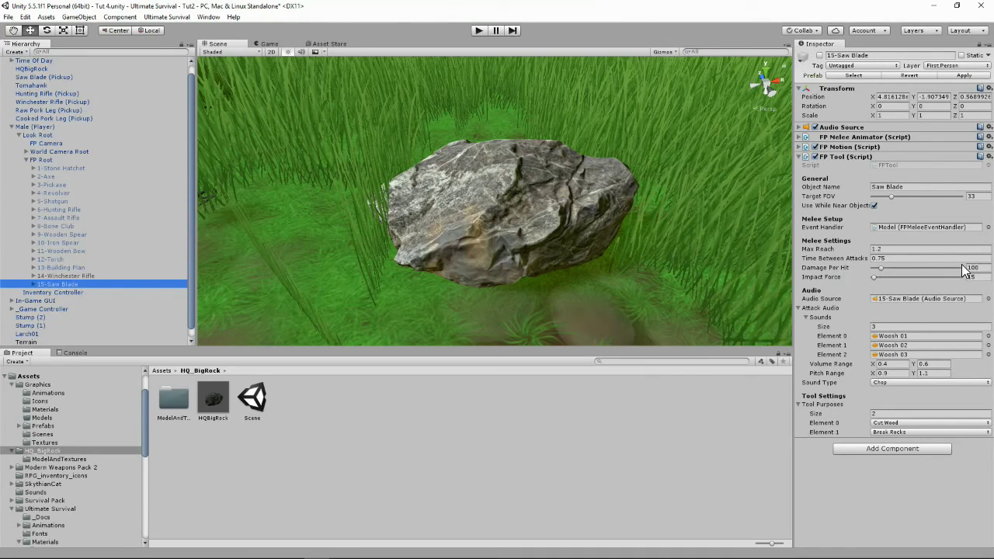
{"action": "left_click", "coordinate": [51, 184]}
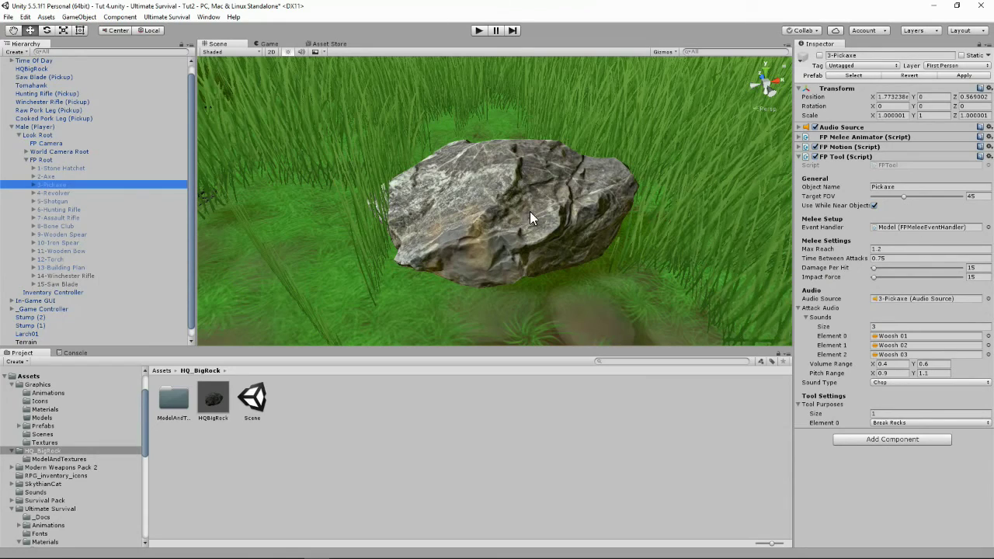
{"action": "left_click", "coordinate": [53, 284]}
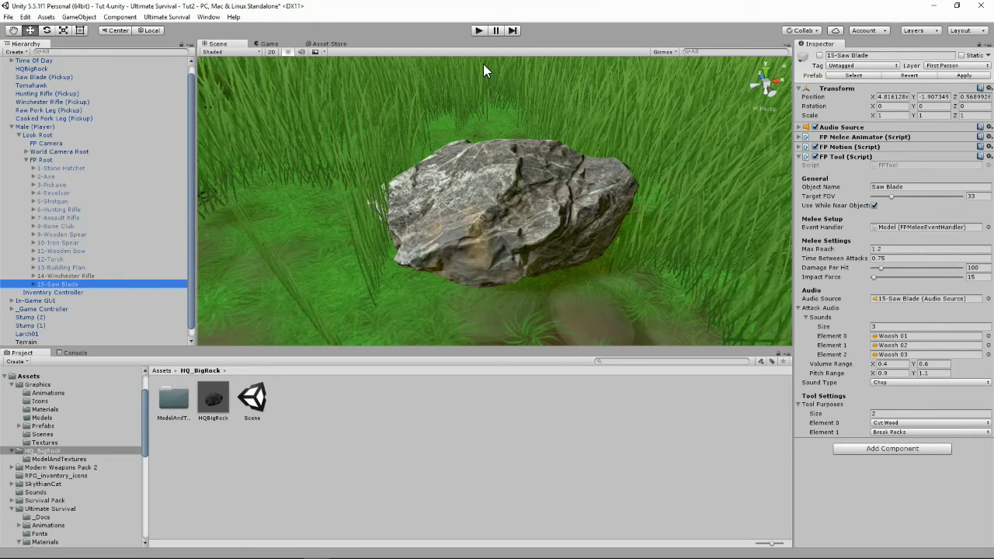
{"action": "left_click", "coordinate": [213, 398]}
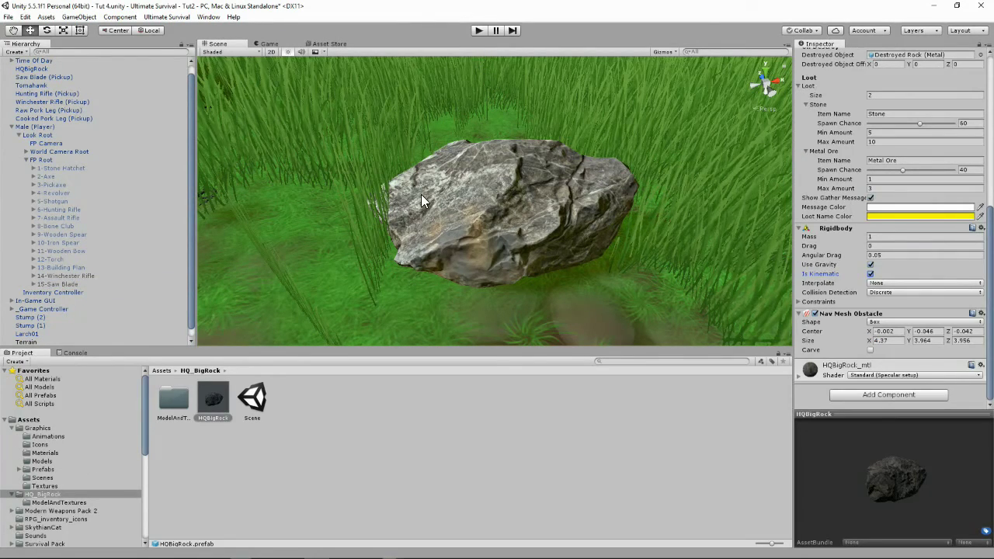
Step: Enter play mode, pick up the saw blade and equip it from the inventory
{"action": "left_click", "coordinate": [475, 31]}
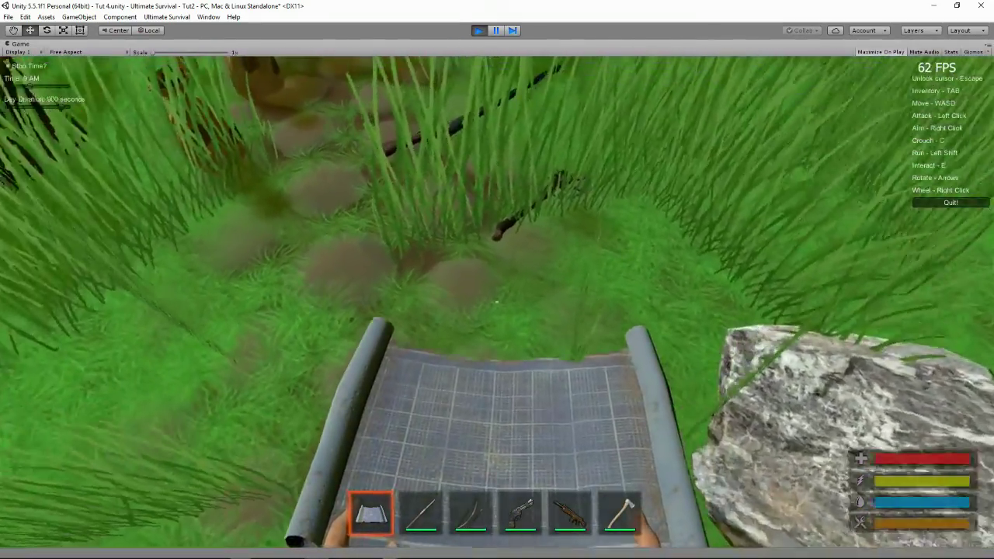
{"action": "key", "text": "e"}
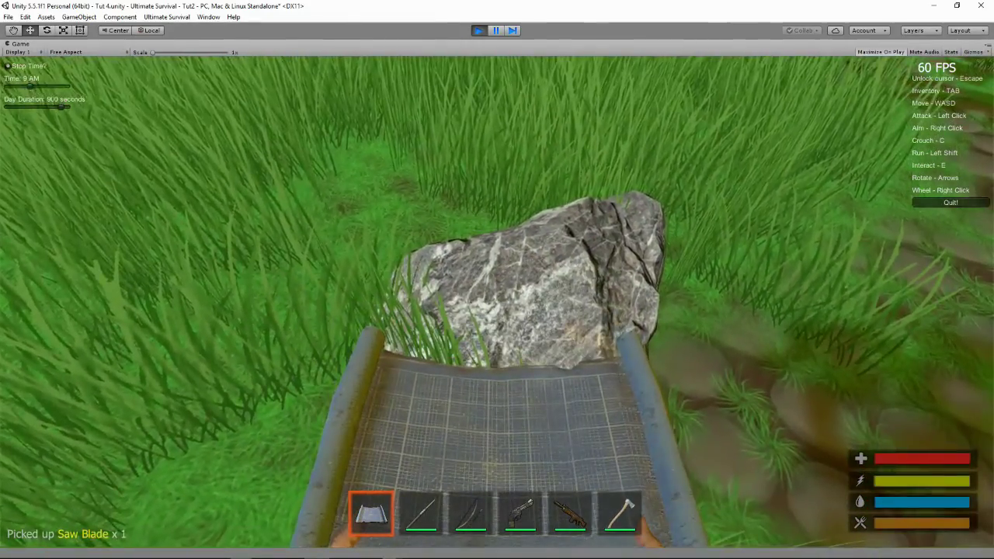
{"action": "key", "text": "Tab"}
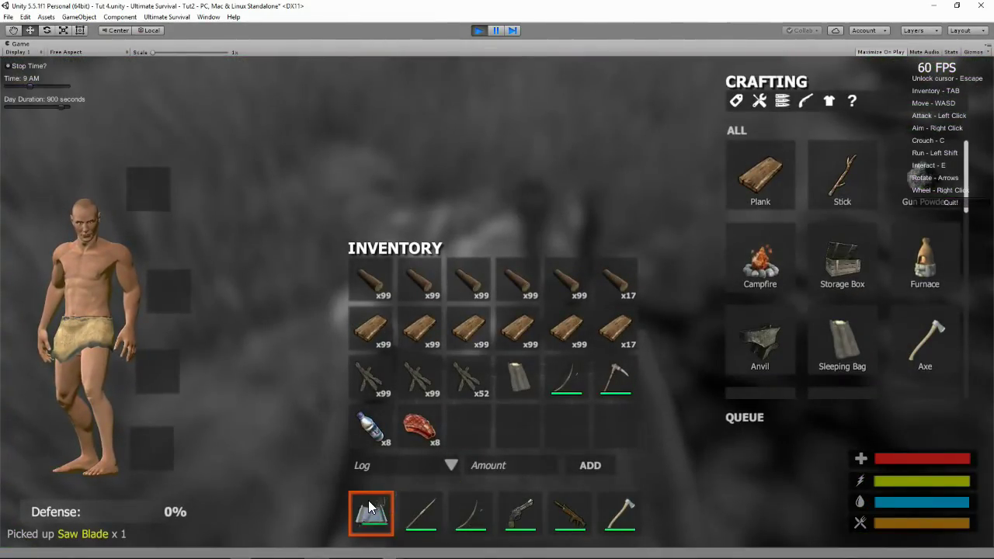
{"action": "left_click", "coordinate": [369, 507]}
{"action": "key", "text": "Tab"}
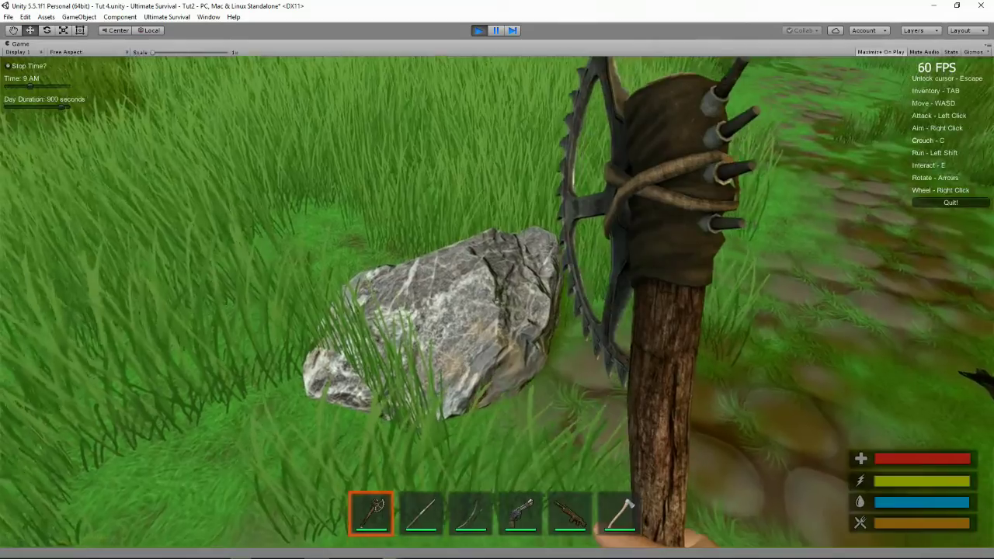
Step: Strike the rock with the saw-blade club to gather Stone and Metal Ore
{"action": "left_click", "coordinate": [498, 279]}
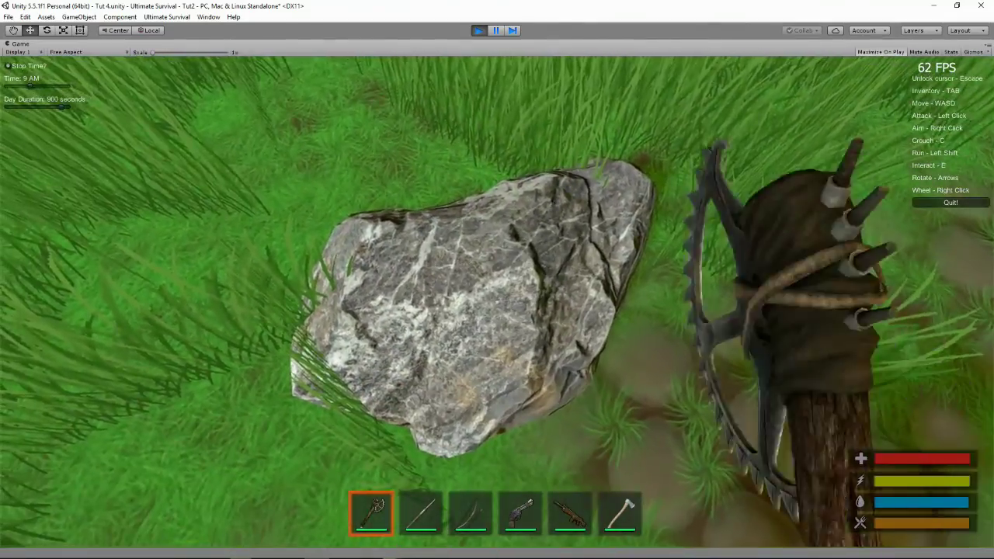
{"action": "left_click", "coordinate": [497, 280]}
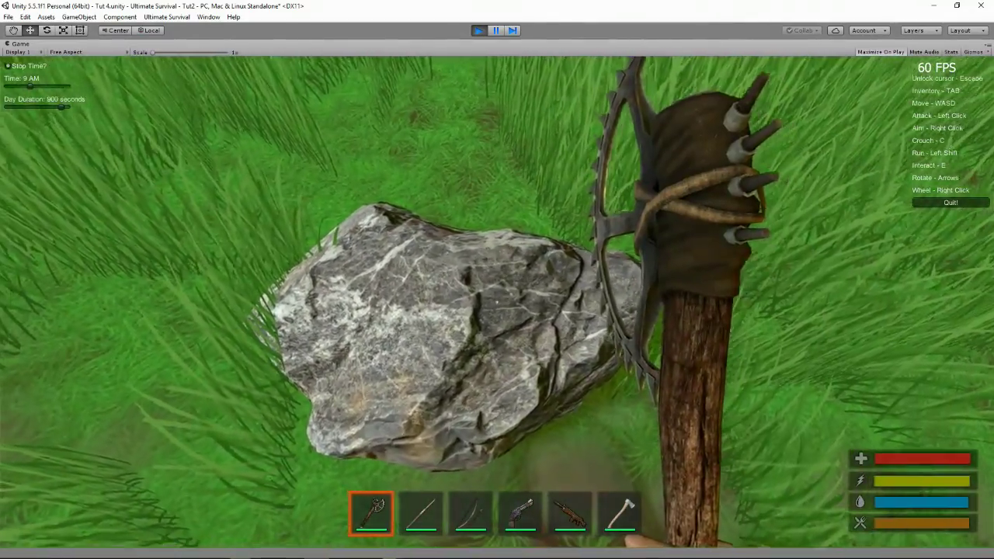
{"action": "key", "text": "w"}
{"action": "left_click", "coordinate": [497, 280]}
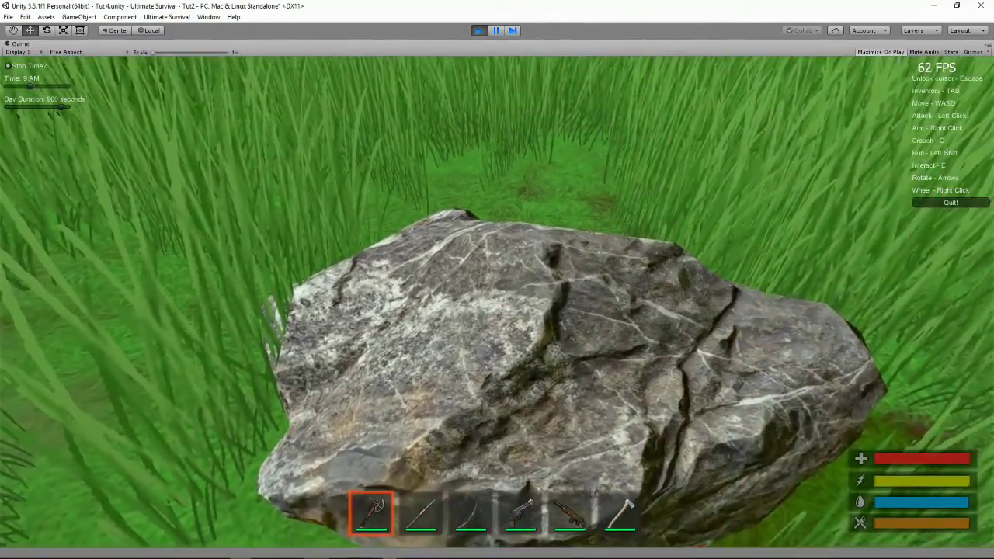
{"action": "left_click", "coordinate": [497, 280]}
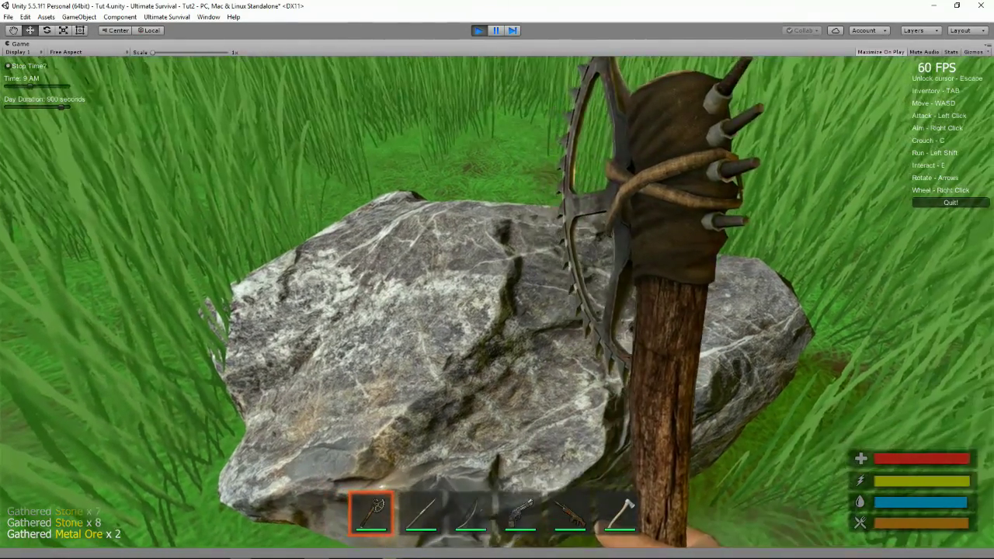
{"action": "key", "text": "w"}
{"action": "left_click", "coordinate": [497, 280]}
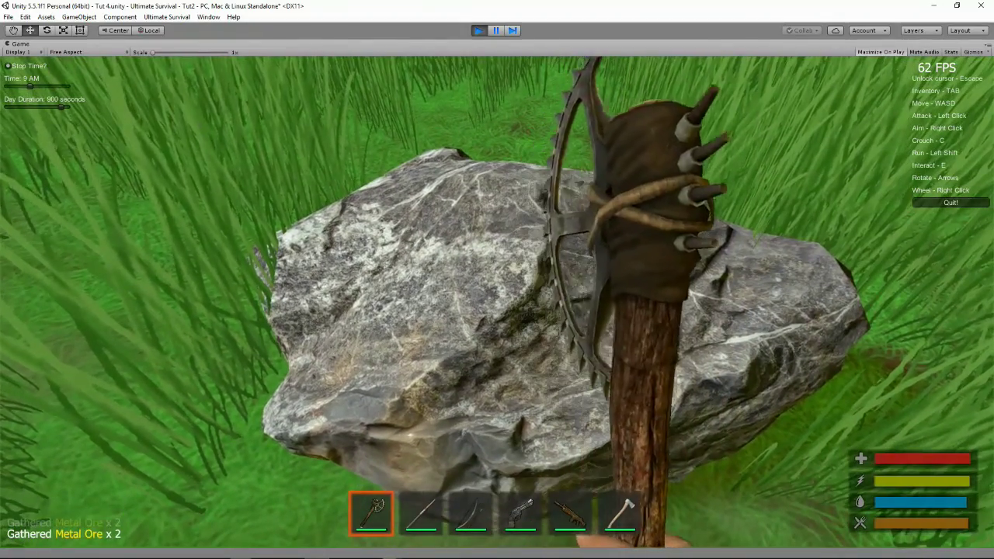
{"action": "left_click", "coordinate": [497, 280]}
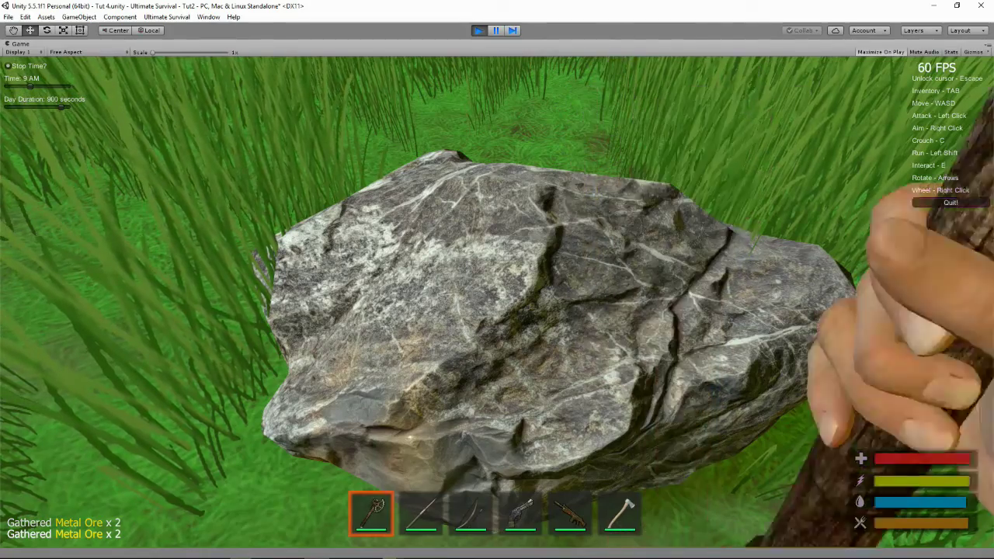
Step: Keep striking until the rock breaks into dark ore chunks
{"action": "left_click", "coordinate": [497, 280]}
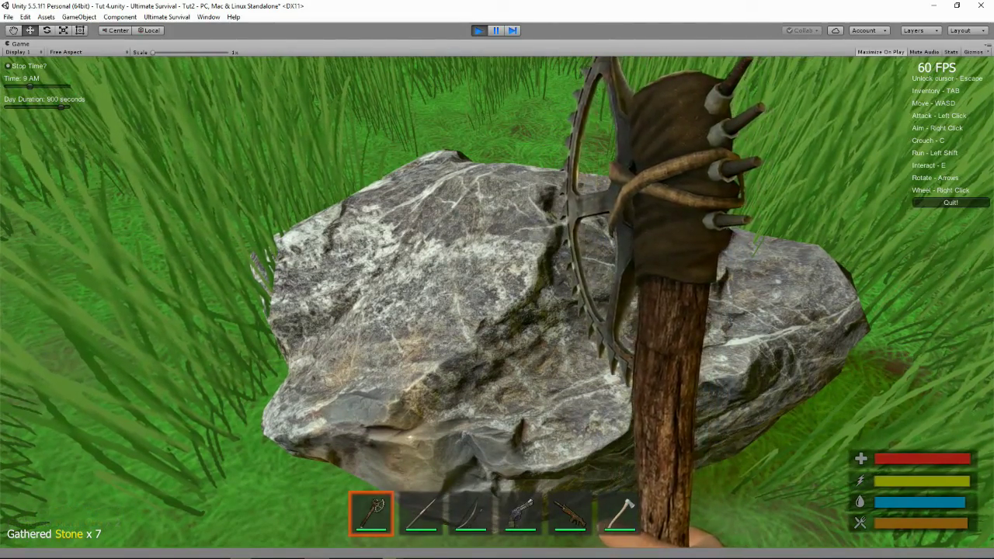
{"action": "left_click", "coordinate": [498, 280]}
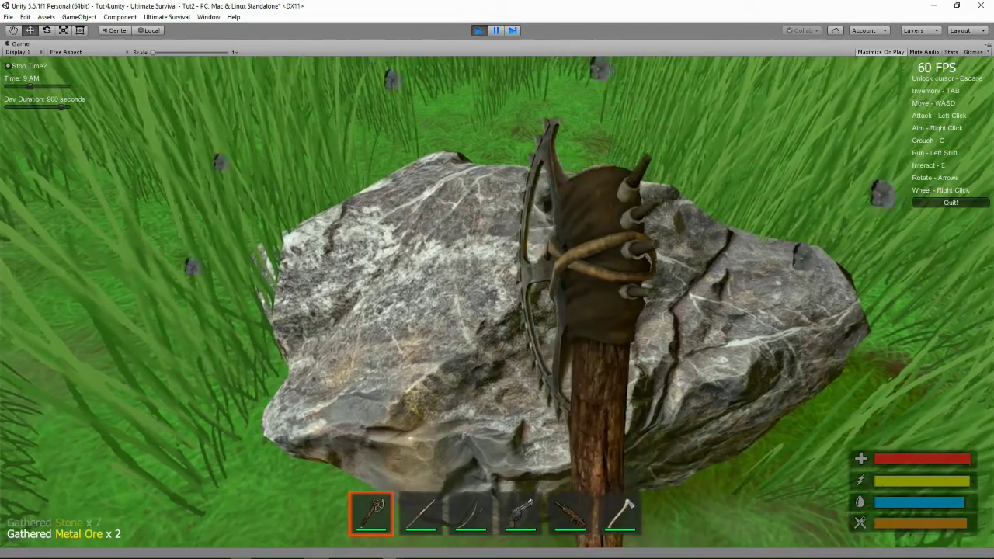
{"action": "left_click", "coordinate": [497, 280]}
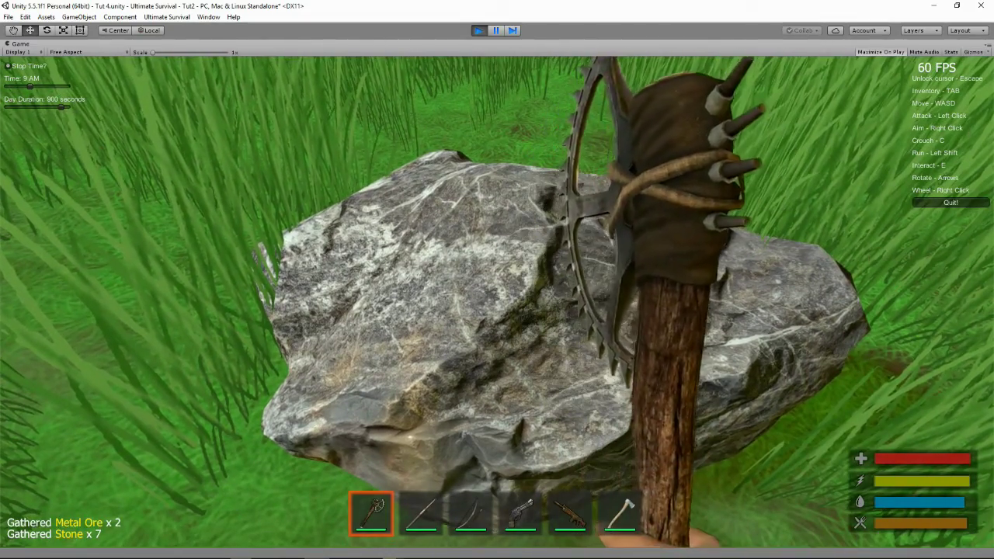
{"action": "left_click", "coordinate": [497, 279]}
{"action": "left_click", "coordinate": [497, 279]}
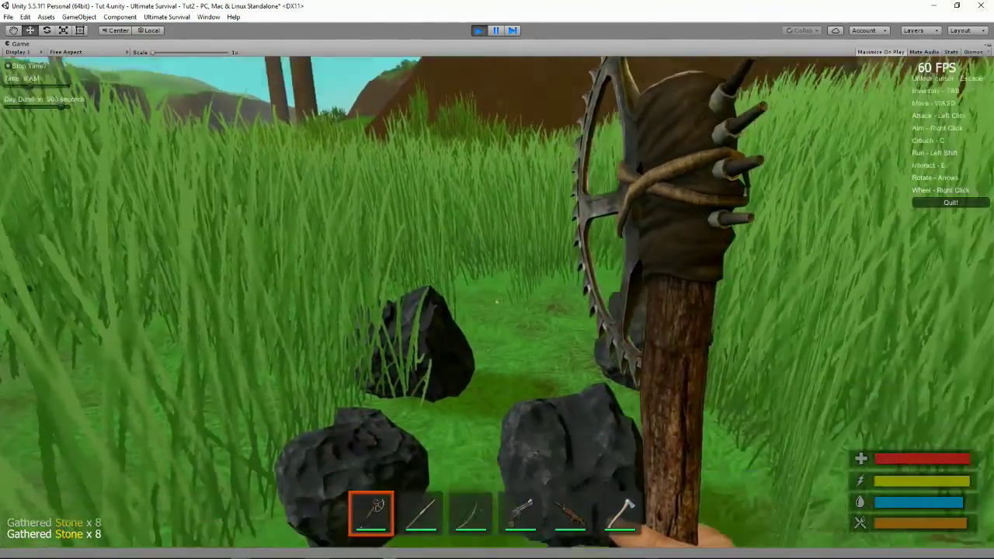
Step: Release the game input and stop play mode to resume editing
{"action": "key", "text": "Escape"}
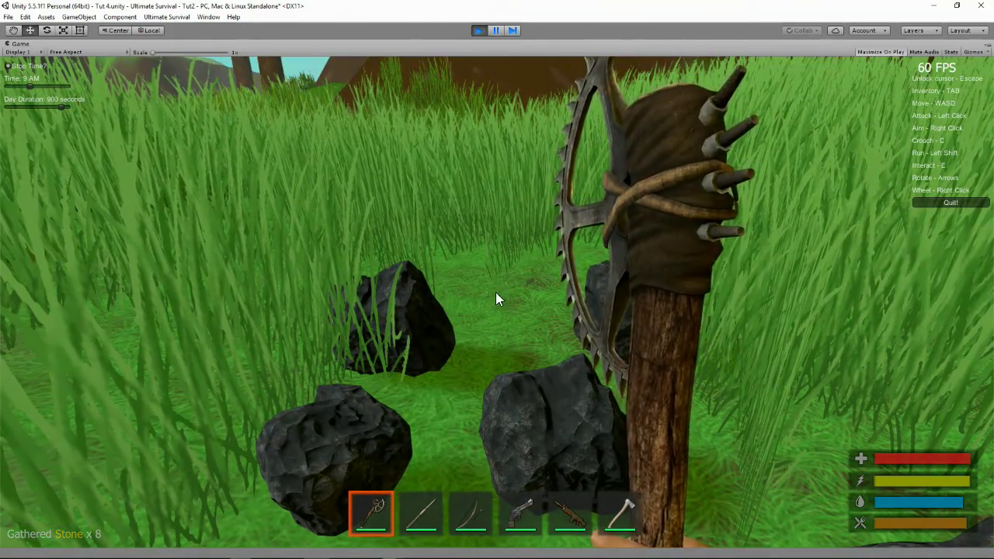
{"action": "left_click", "coordinate": [478, 31]}
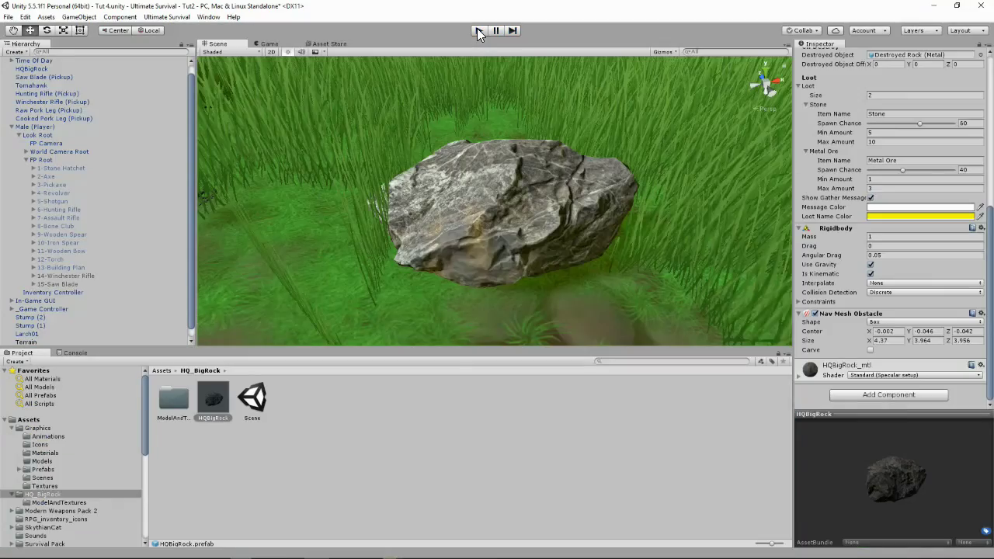
{"action": "scroll", "coordinate": [876, 273], "scroll_direction": "up", "scroll_amount": 5}
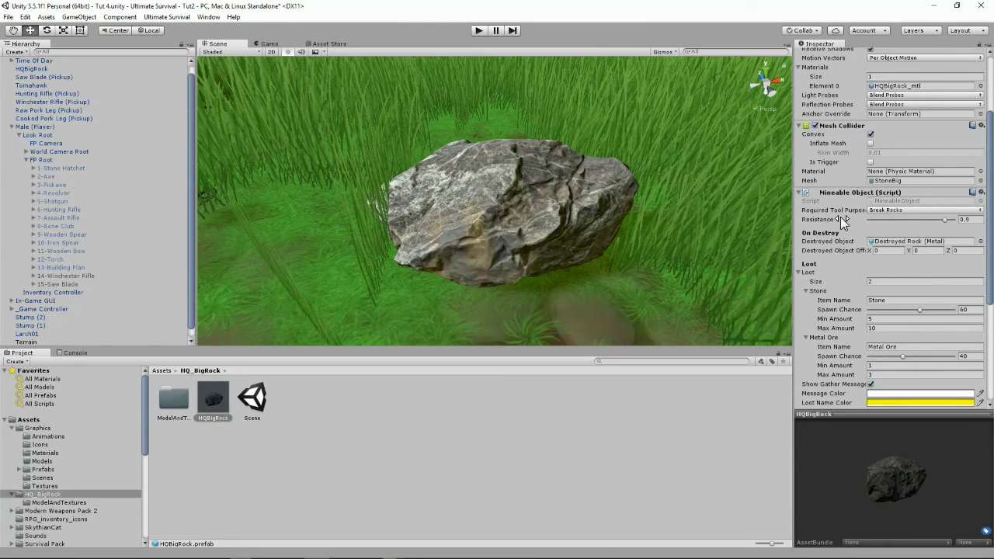
Step: Ping the Destroyed Rock (Metal) prefab from the Destroyed Object field and expand its child pieces
{"action": "left_click", "coordinate": [913, 244]}
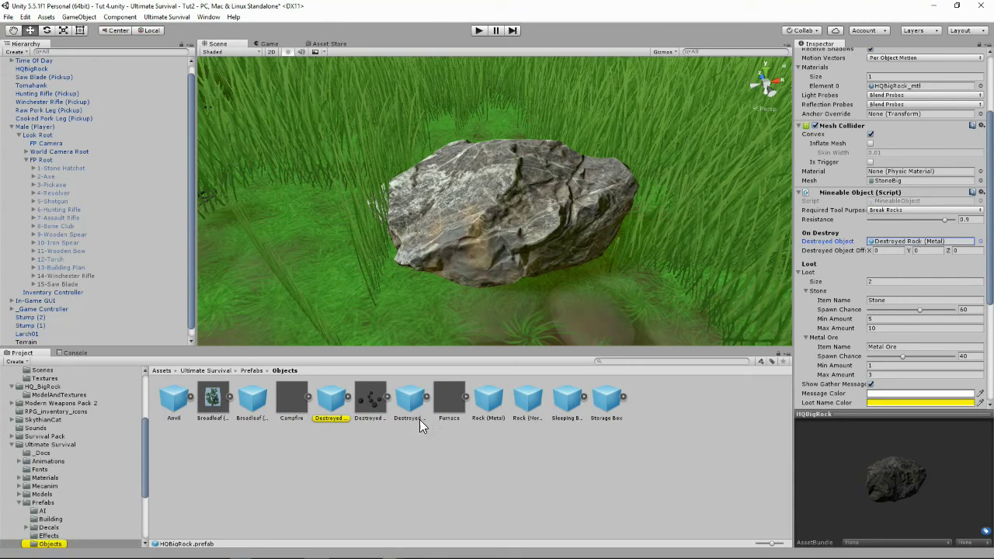
{"action": "left_click", "coordinate": [341, 407]}
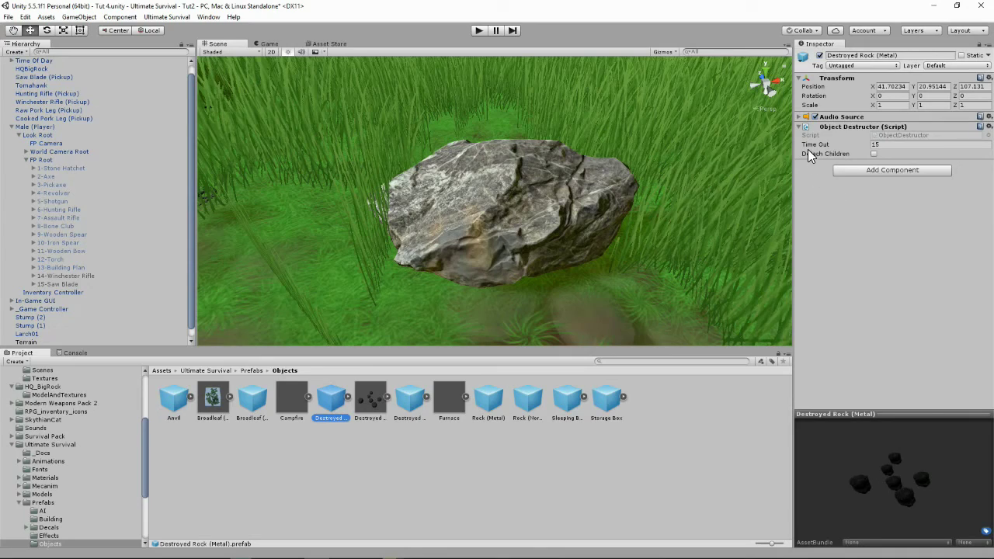
{"action": "left_click", "coordinate": [348, 396]}
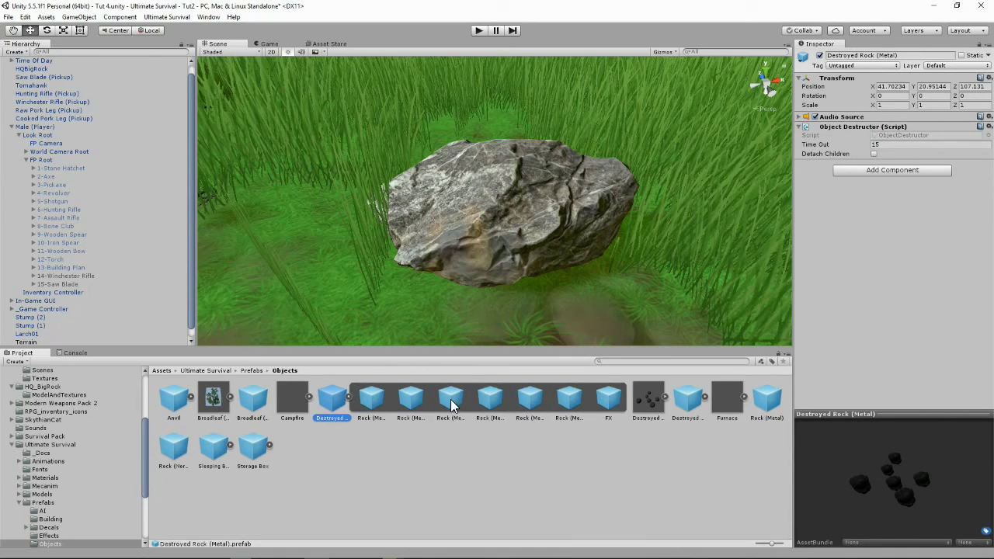
Step: Select the FX child and expand its Particle System Renderer, showing Missing (Material)
{"action": "left_click", "coordinate": [602, 396]}
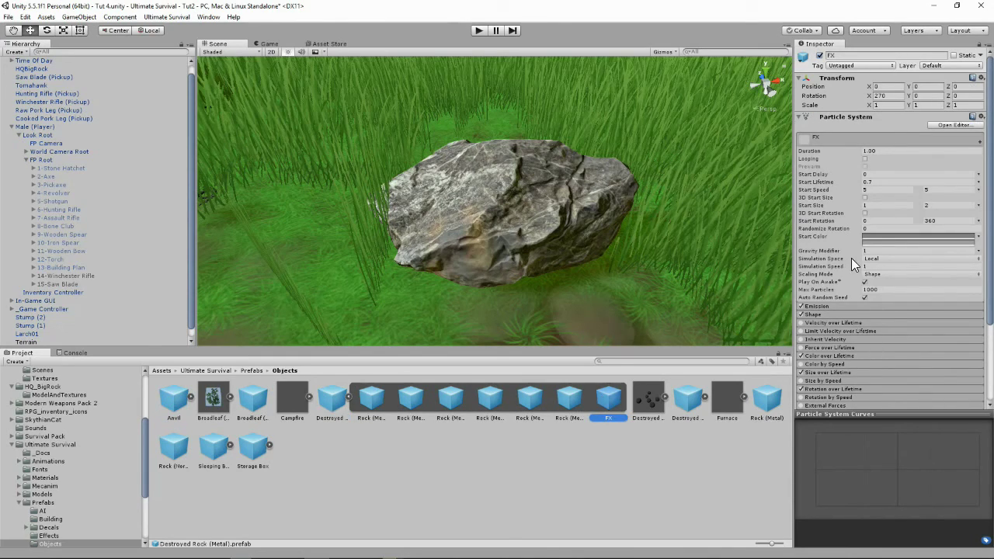
{"action": "scroll", "coordinate": [853, 266], "scroll_direction": "down", "scroll_amount": 3}
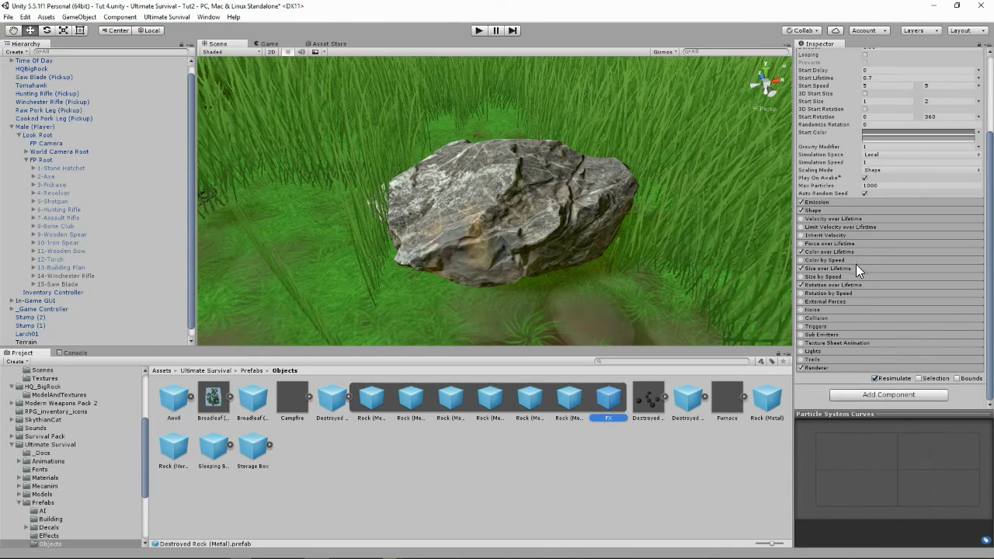
{"action": "left_click", "coordinate": [839, 366]}
{"action": "scroll", "coordinate": [858, 353], "scroll_direction": "down", "scroll_amount": 3}
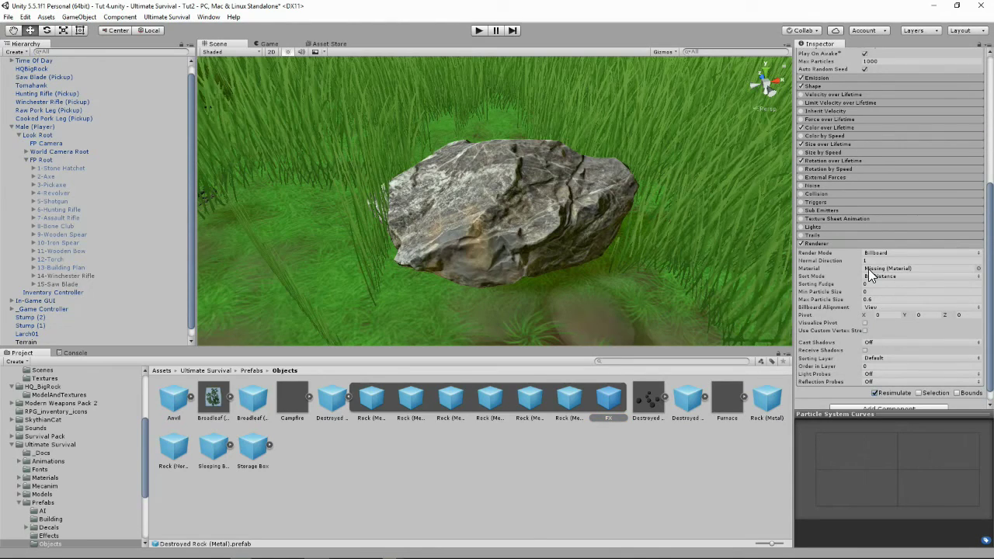
{"action": "scroll", "coordinate": [904, 267], "scroll_direction": "down", "scroll_amount": 1}
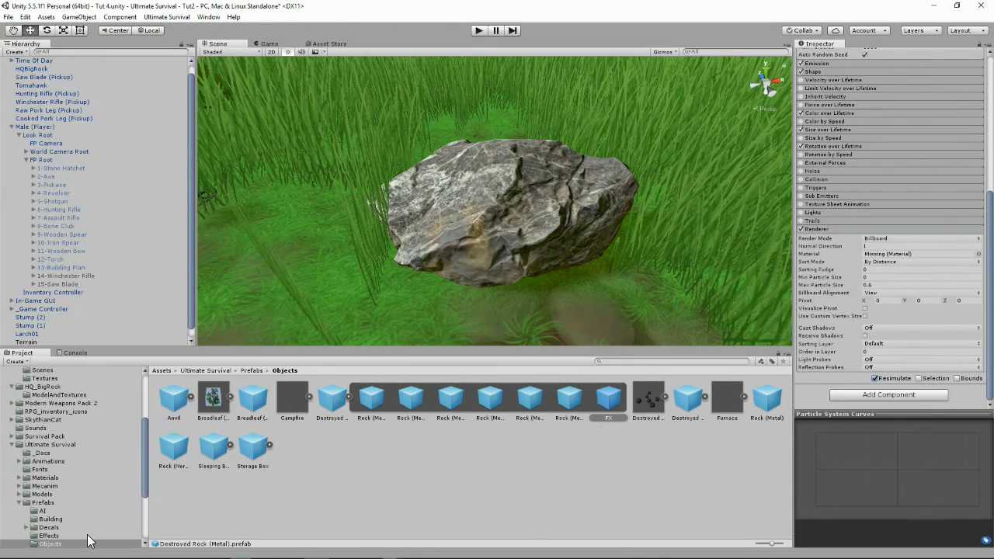
{"action": "scroll", "coordinate": [34, 439], "scroll_direction": "down", "scroll_amount": 2}
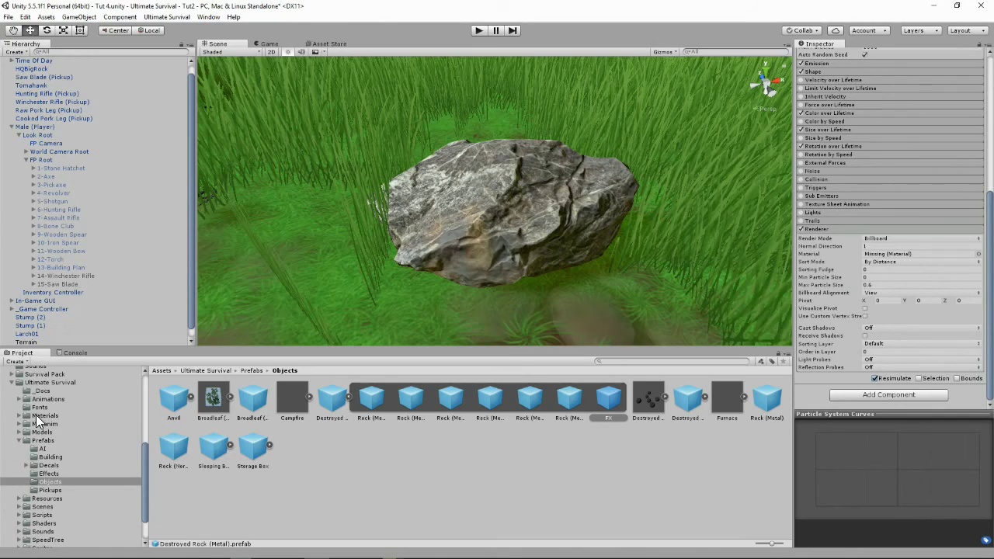
Step: Inspect the Particle Smoke White material in Materials > Effects > Particle Systems
{"action": "left_click", "coordinate": [36, 415]}
{"action": "left_click", "coordinate": [18, 415]}
{"action": "scroll", "coordinate": [31, 427], "scroll_direction": "down", "scroll_amount": 1}
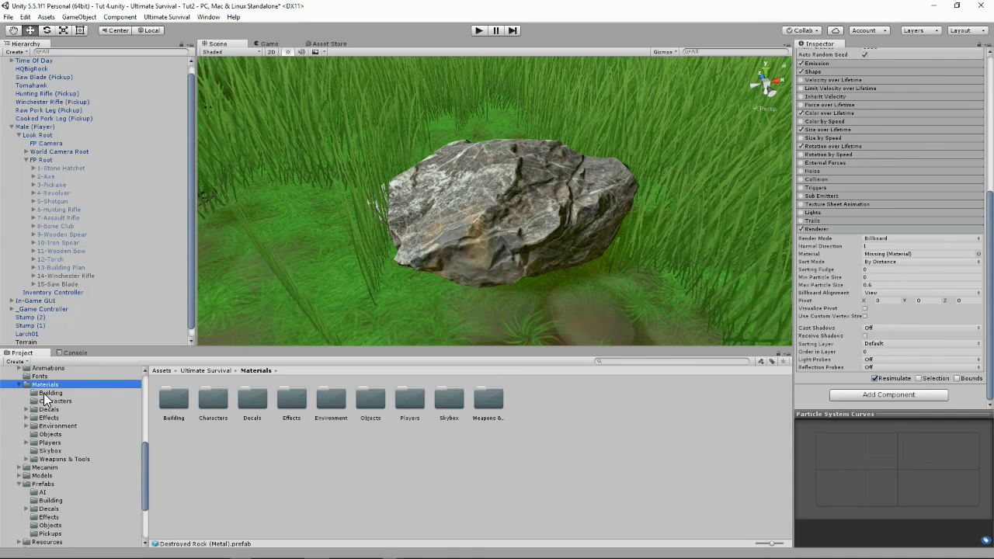
{"action": "left_click", "coordinate": [49, 418]}
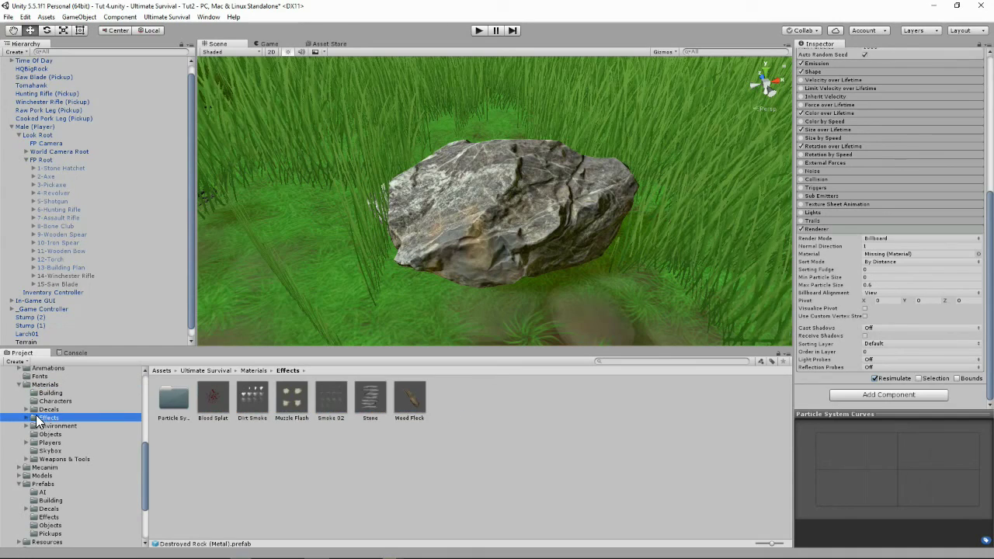
{"action": "double_click", "coordinate": [167, 399]}
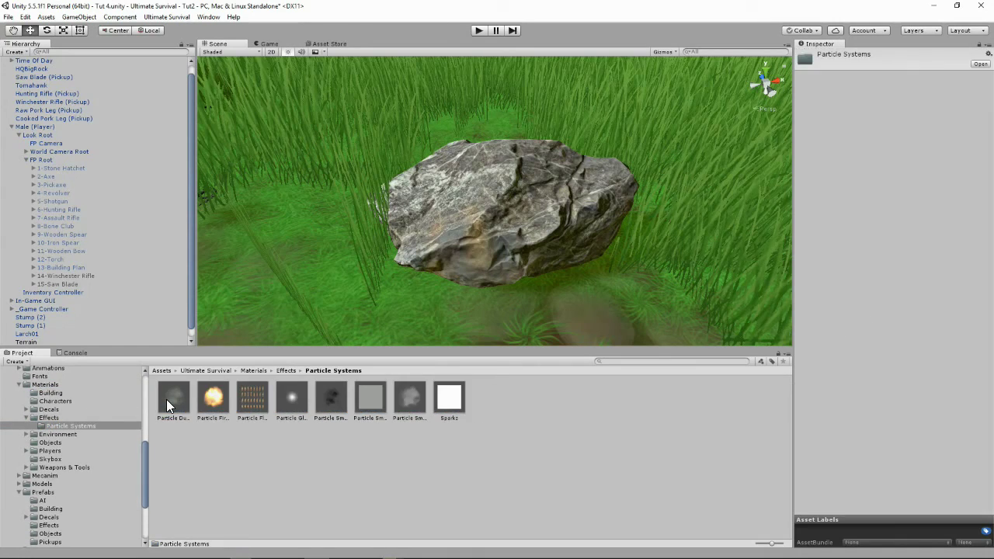
{"action": "left_click", "coordinate": [405, 391]}
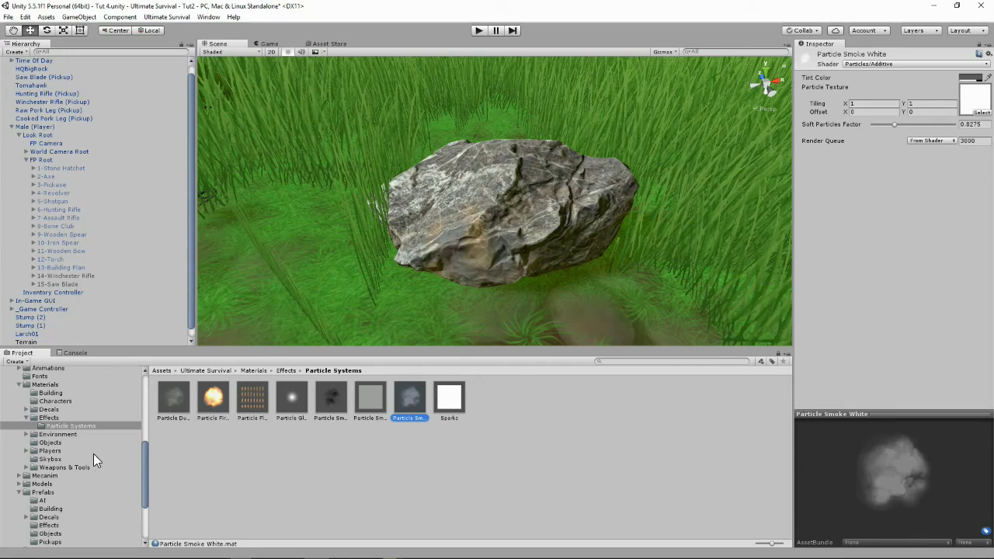
Step: Go to the Prefabs > Objects folder listing the rock, destroyed-rock and FX prefabs
{"action": "scroll", "coordinate": [86, 458], "scroll_direction": "down", "scroll_amount": 3}
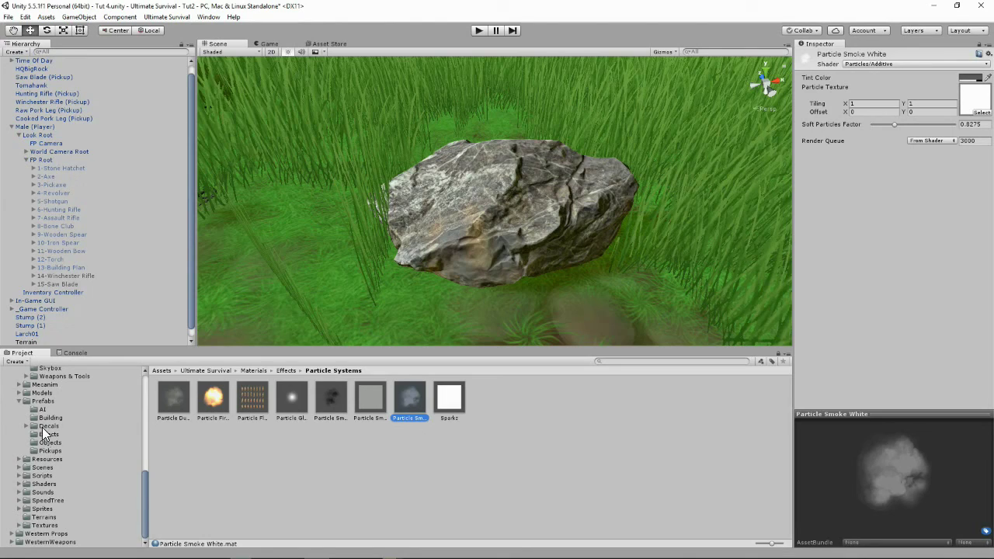
{"action": "left_click", "coordinate": [42, 427]}
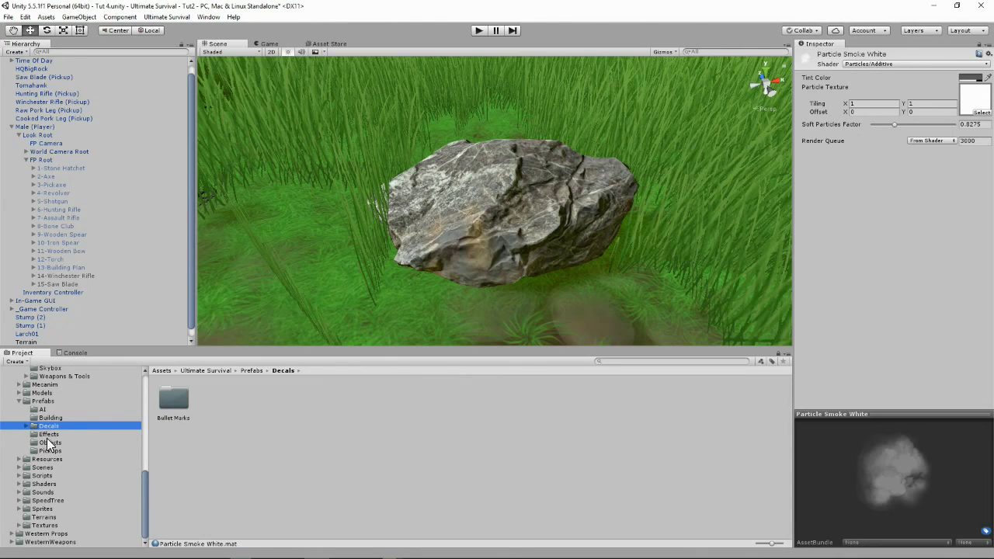
{"action": "left_click", "coordinate": [43, 443]}
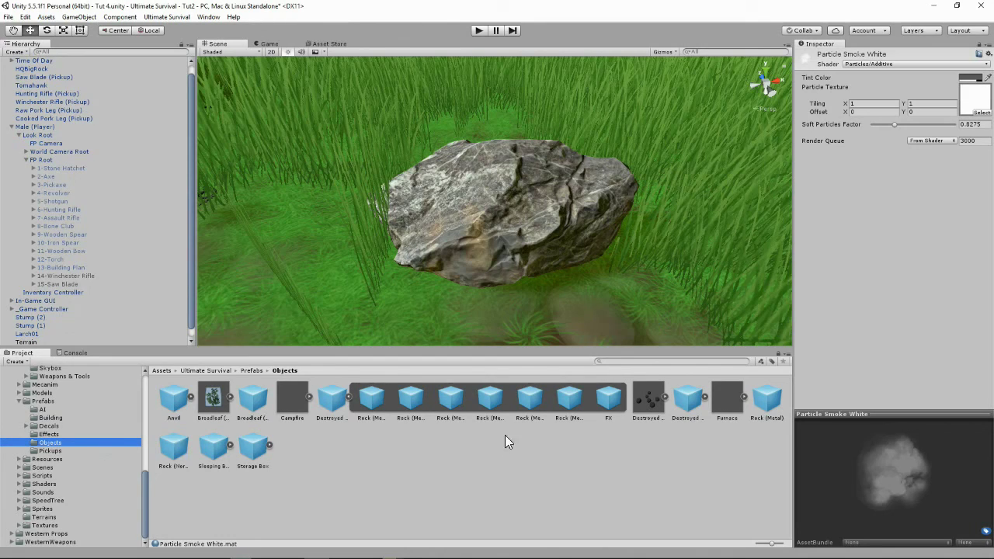
Step: Assign Particle Smoke White as the FX prefab's Renderer material, replacing the missing one
{"action": "left_click", "coordinate": [610, 398]}
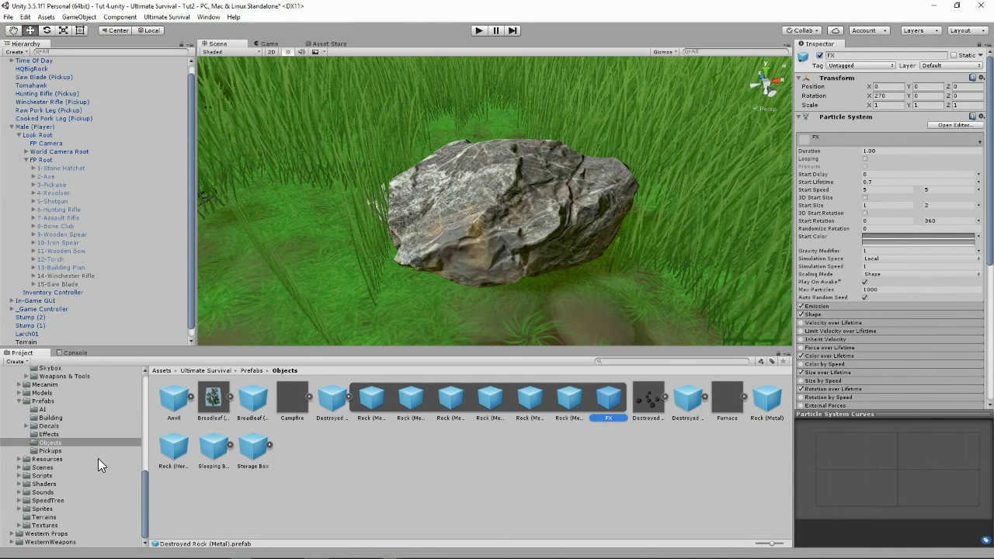
{"action": "scroll", "coordinate": [42, 458], "scroll_direction": "up", "scroll_amount": 3}
{"action": "left_click", "coordinate": [62, 459]}
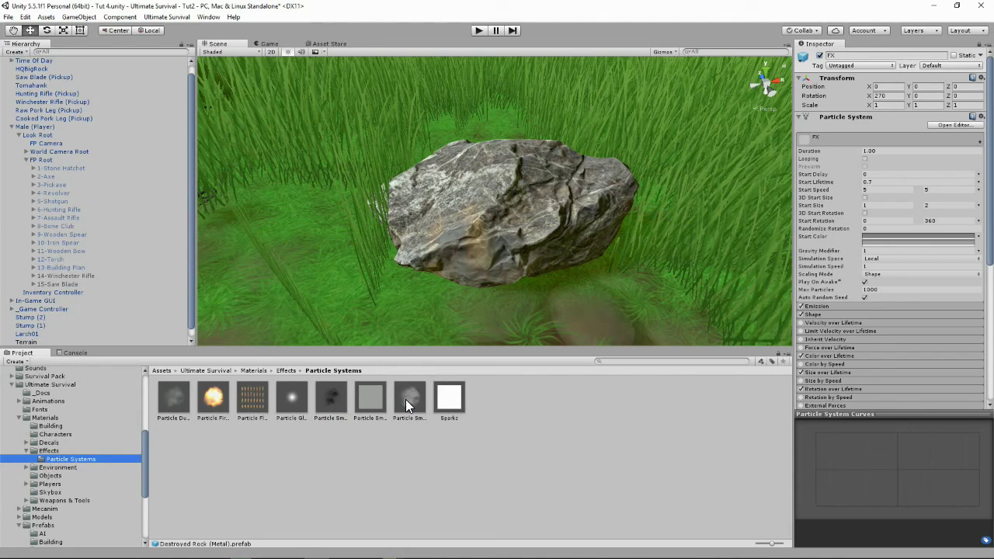
{"action": "scroll", "coordinate": [780, 332], "scroll_direction": "down", "scroll_amount": 3}
{"action": "scroll", "coordinate": [853, 319], "scroll_direction": "down", "scroll_amount": 5}
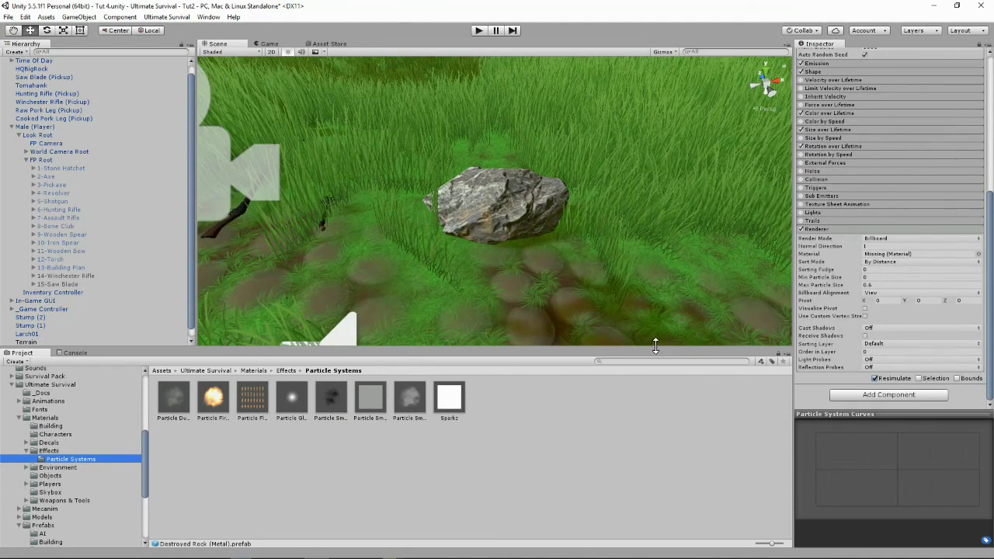
{"action": "left_click_drag", "start_coordinate": [405, 396], "coordinate": [890, 252]}
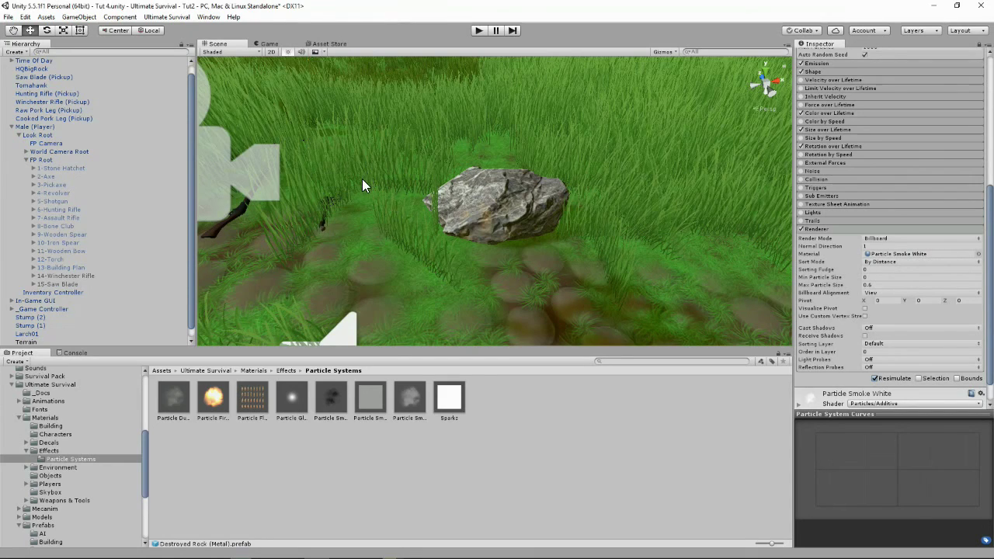
Step: Enter play mode, pick up the Saw Blade and equip it in hotbar slot 1
{"action": "left_click", "coordinate": [478, 31]}
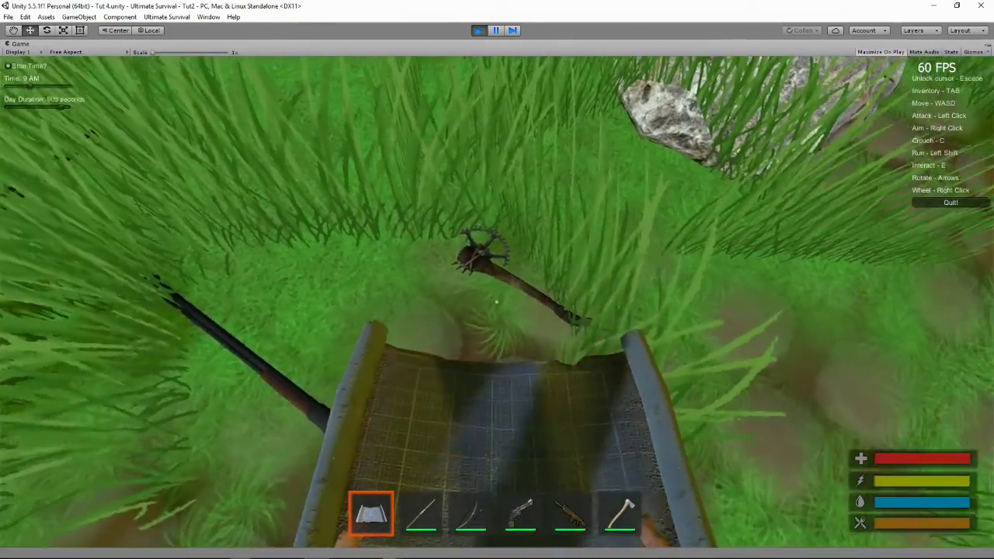
{"action": "key", "text": "e"}
{"action": "key", "text": "Tab"}
{"action": "left_click_drag", "start_coordinate": [482, 424], "coordinate": [379, 511]}
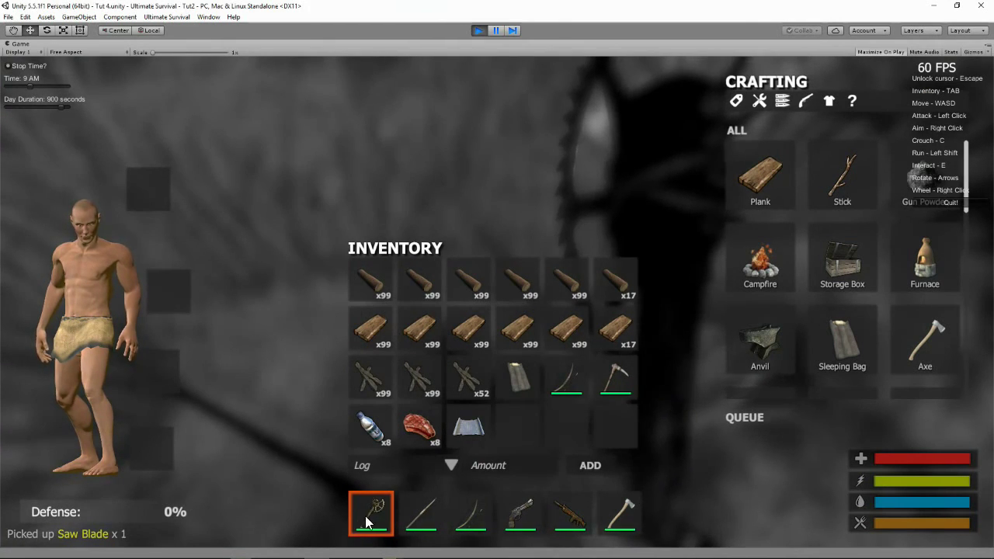
{"action": "left_click", "coordinate": [378, 514]}
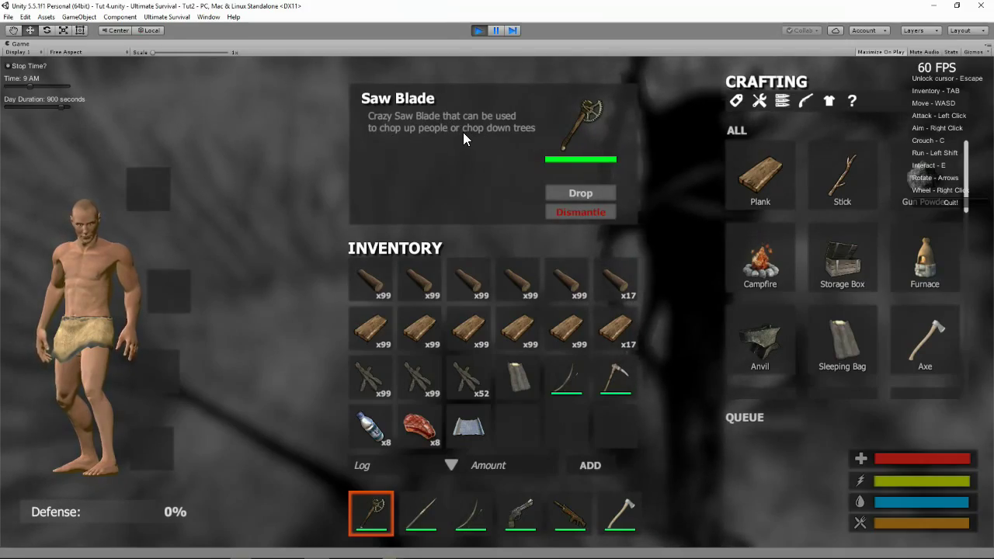
{"action": "key", "text": "Tab"}
Step: Walk to the big rock and strike it repeatedly with the saw blade until it shatters
{"action": "key", "text": "w"}
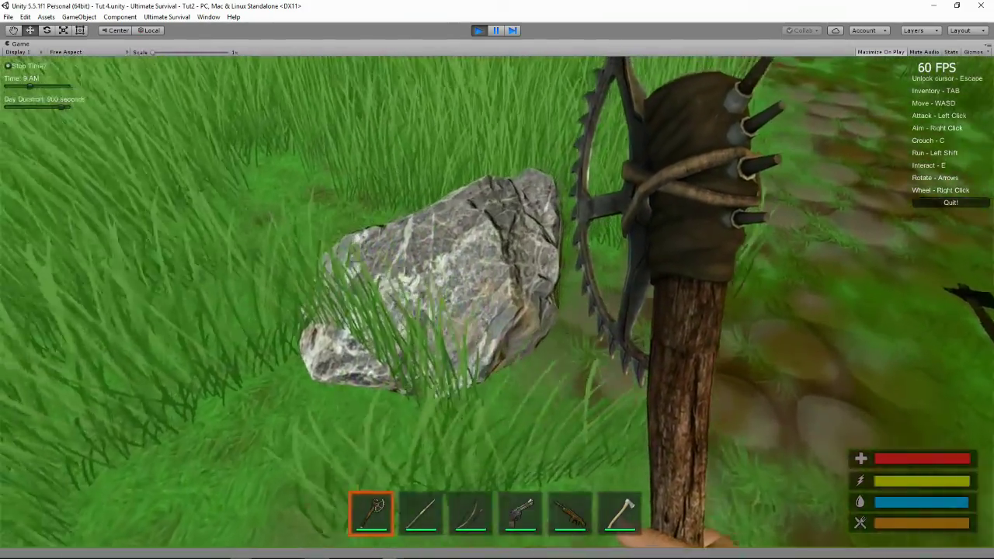
{"action": "key", "text": "w"}
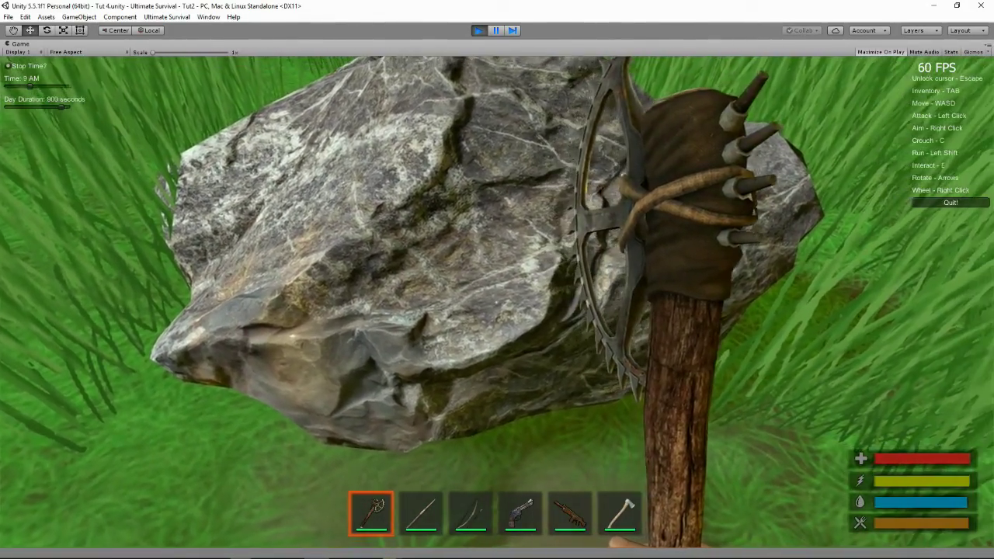
{"action": "left_click", "coordinate": [497, 302]}
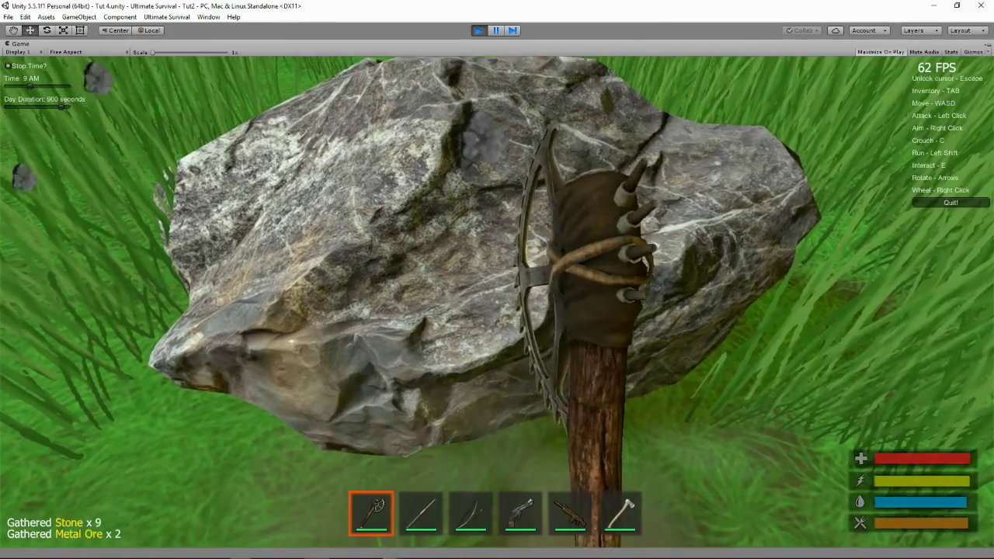
{"action": "left_click", "coordinate": [497, 302]}
{"action": "left_click", "coordinate": [497, 302]}
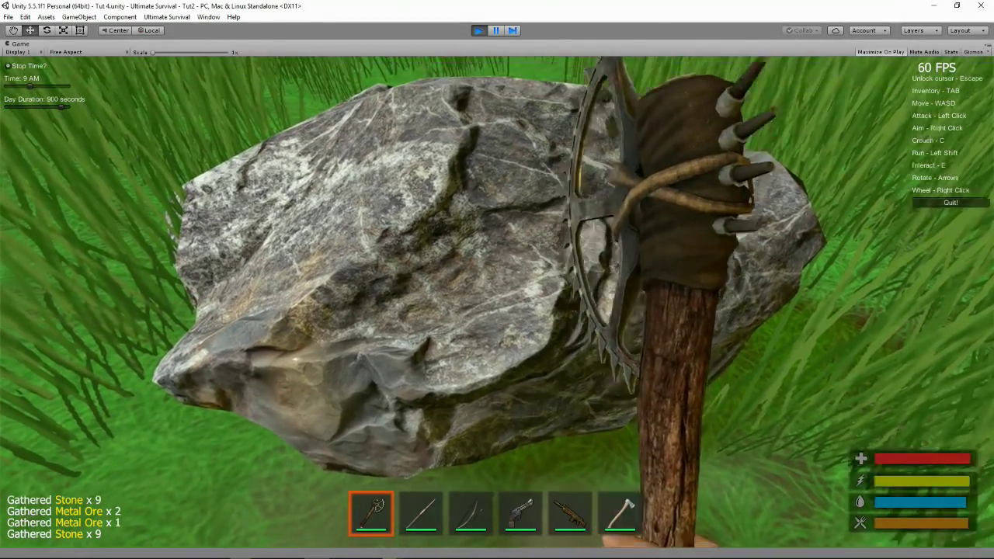
{"action": "left_click", "coordinate": [498, 302]}
{"action": "left_click", "coordinate": [497, 302]}
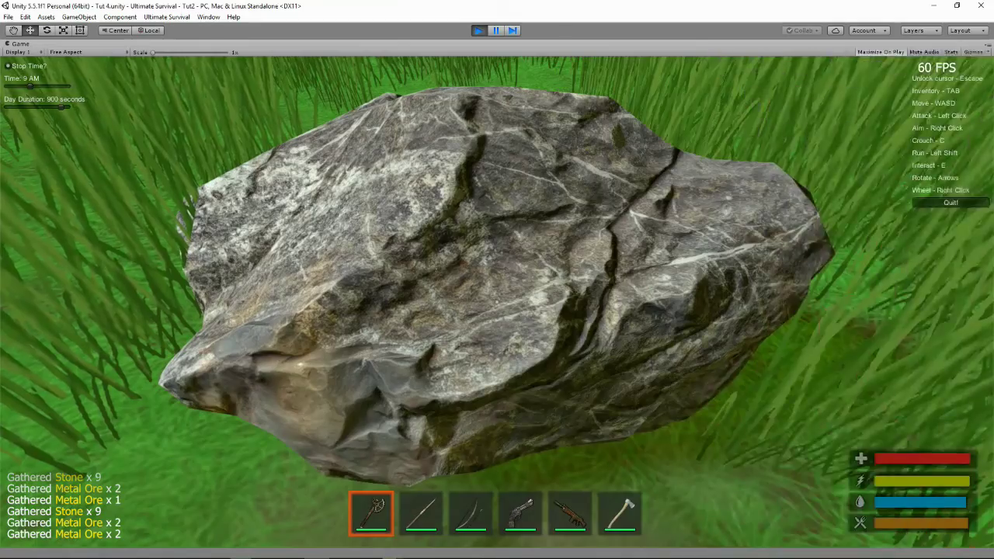
{"action": "left_click", "coordinate": [497, 303]}
{"action": "left_click", "coordinate": [497, 303]}
{"action": "left_click", "coordinate": [498, 302]}
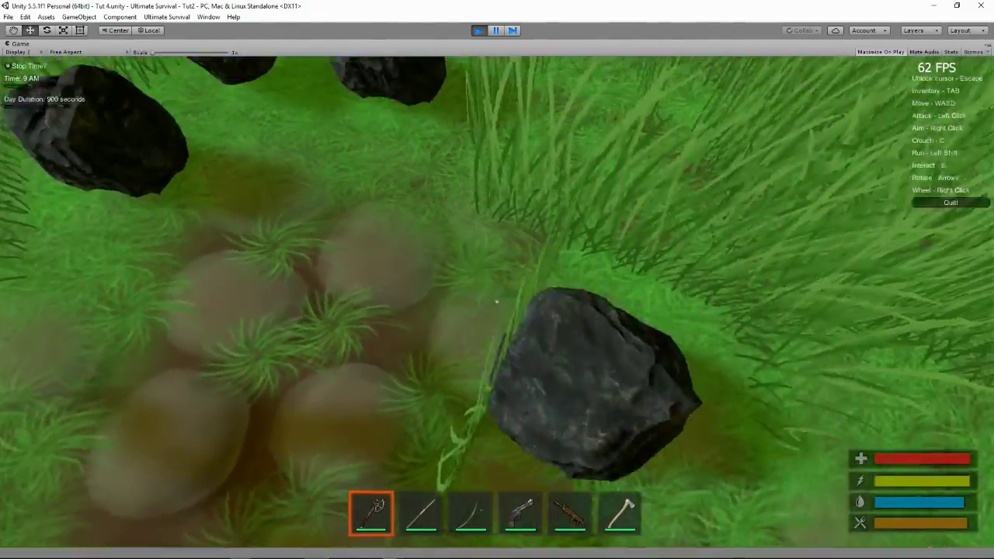
{"action": "left_click", "coordinate": [497, 302]}
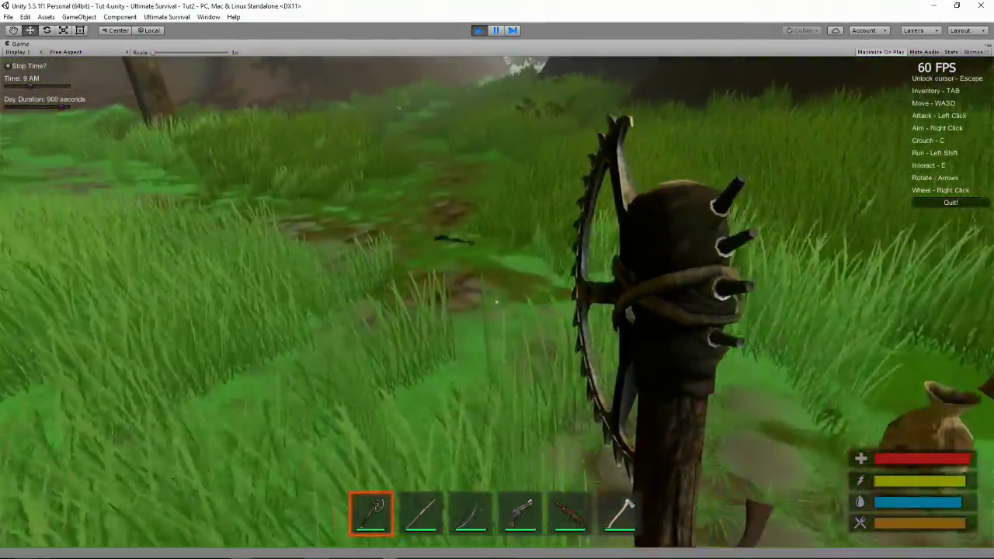
Step: Walk the player forward into the tall grass, then back out a little
{"action": "key", "text": "w"}
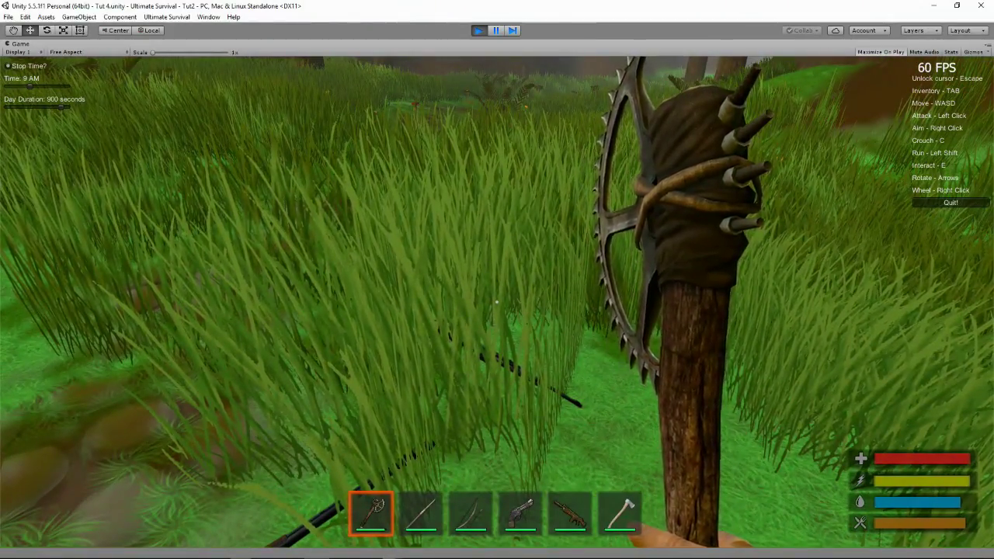
{"action": "key", "text": "w"}
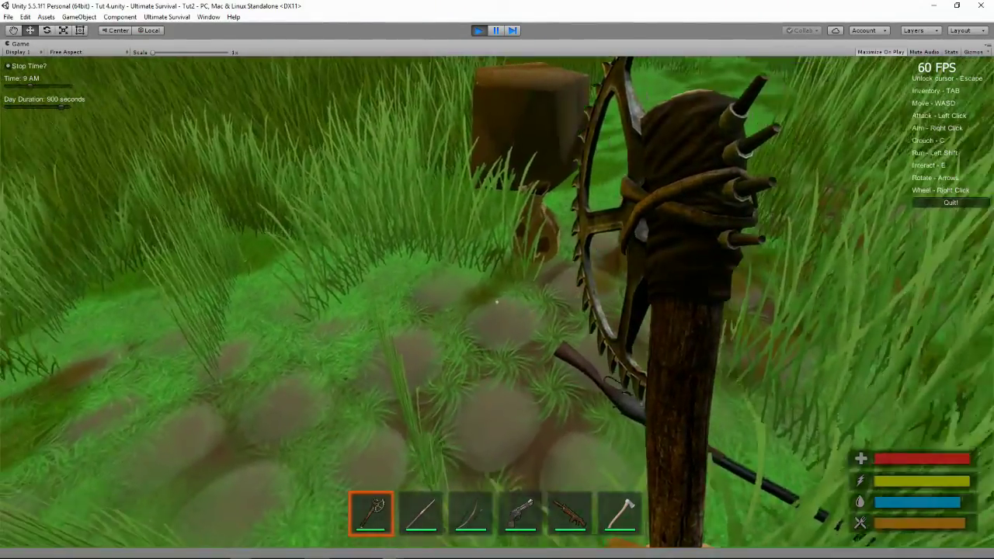
{"action": "key", "text": "w"}
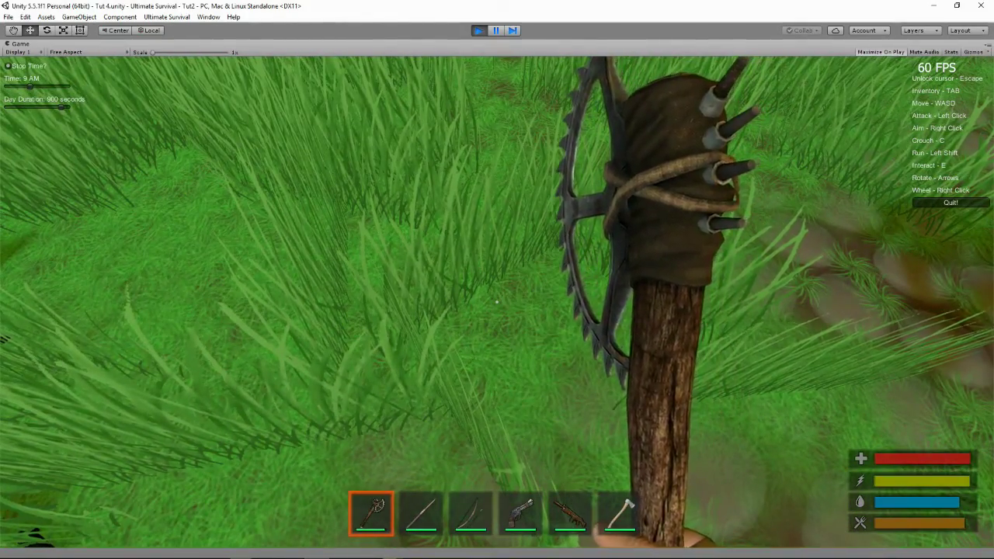
{"action": "key", "text": "s"}
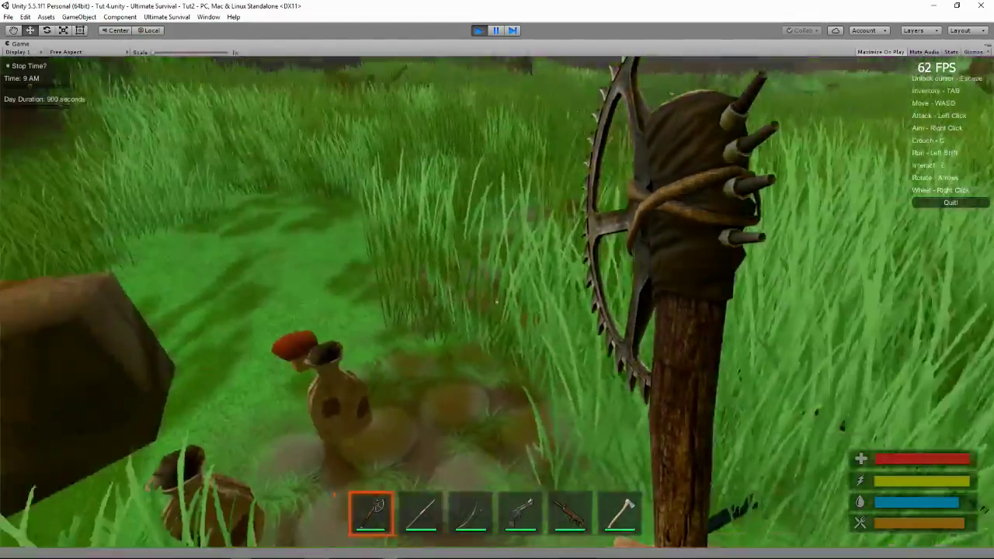